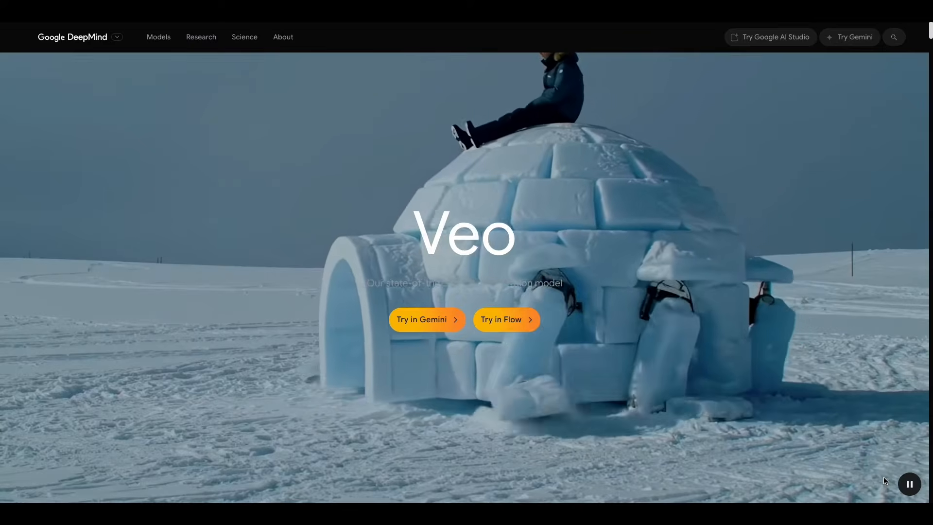
Scroll the Veo page past the hero video to the grid of example videos and prompts
scroll(818, 309, "down", 15)
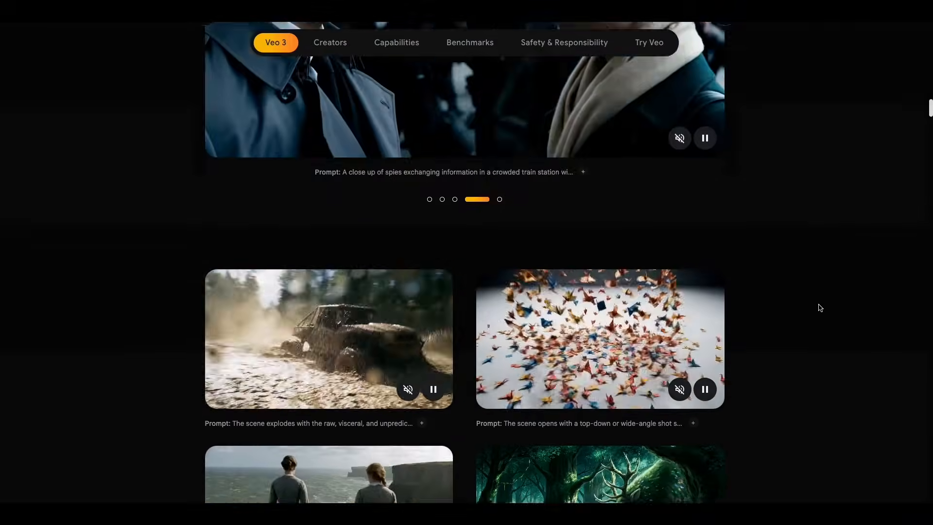
scroll(818, 308, "down", 6)
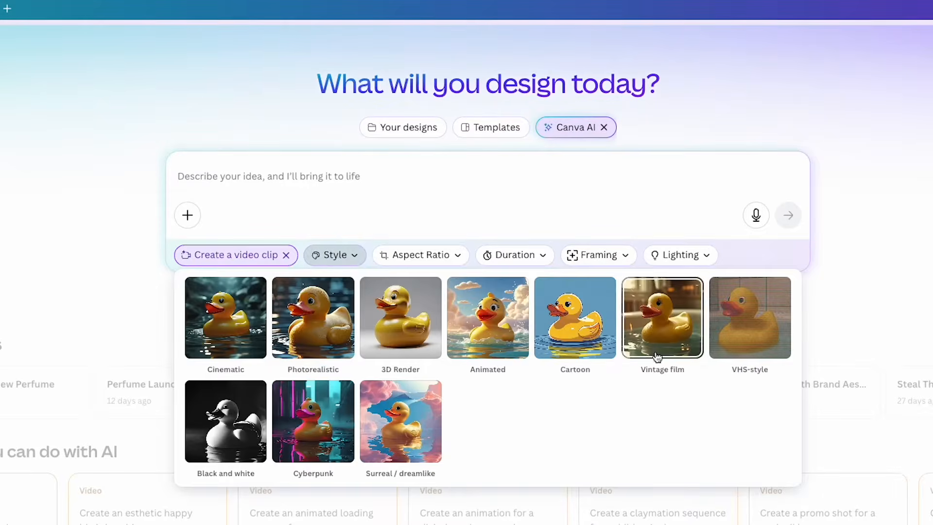
Select the cat scene details in cells D3:D7 of the AI Video Prompt Builder sheet
left_click(421, 255)
left_click(209, 285)
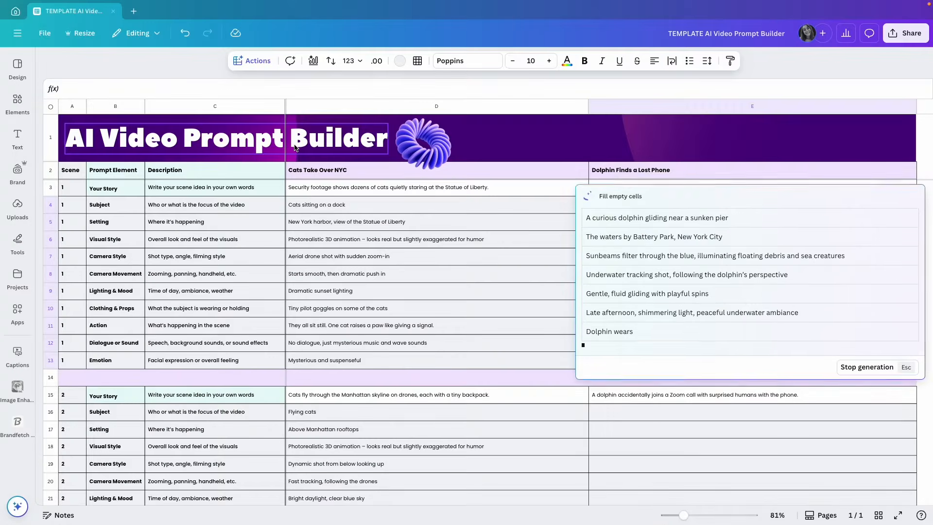
left_click_drag(437, 188, 490, 358)
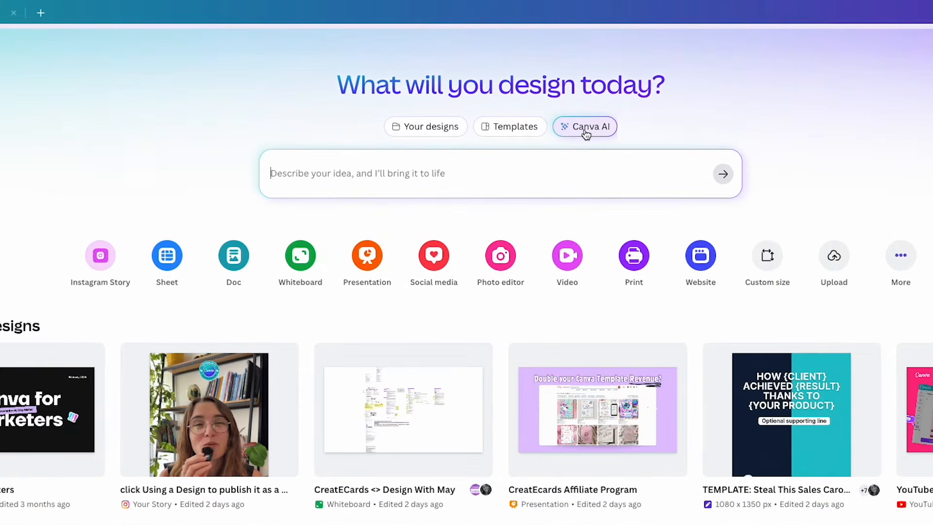
Switch the home prompt to Canva AI and pick the 'Create a video clip' mode
left_click(586, 132)
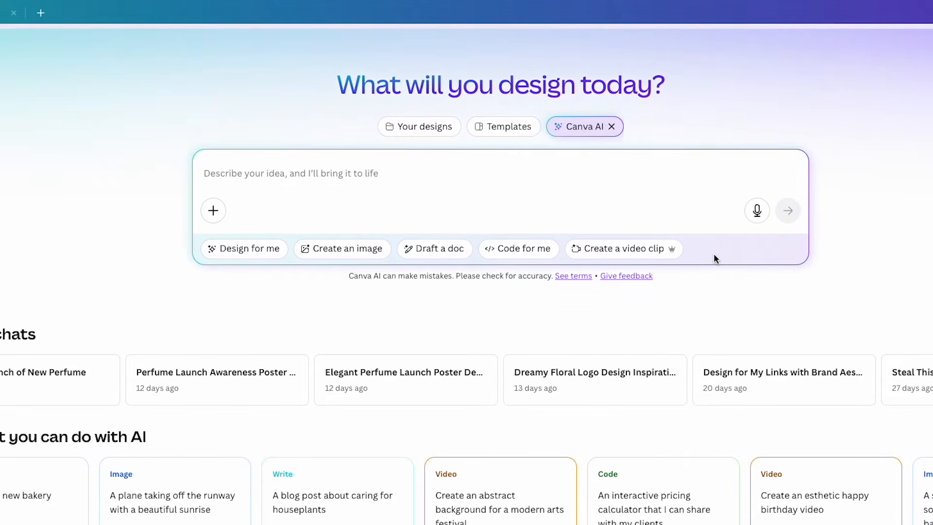
left_click(629, 257)
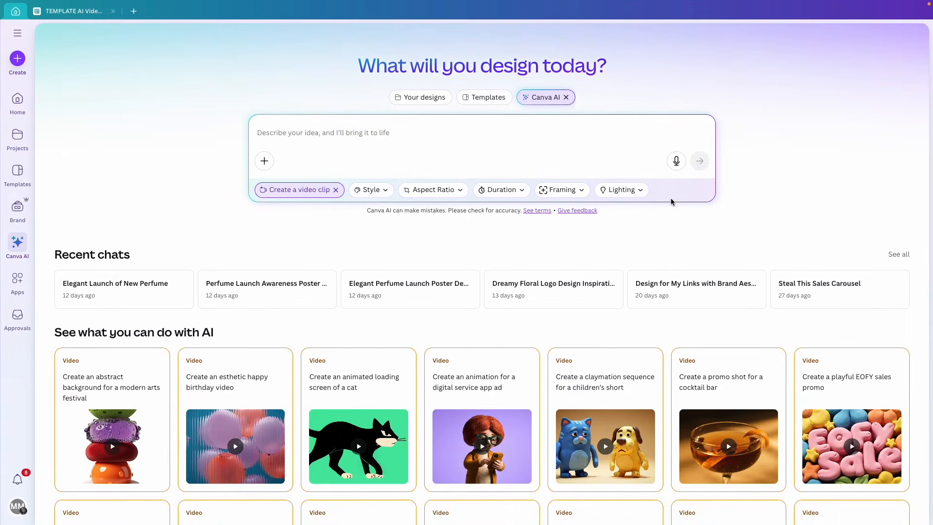
scroll(551, 242, "down", 2)
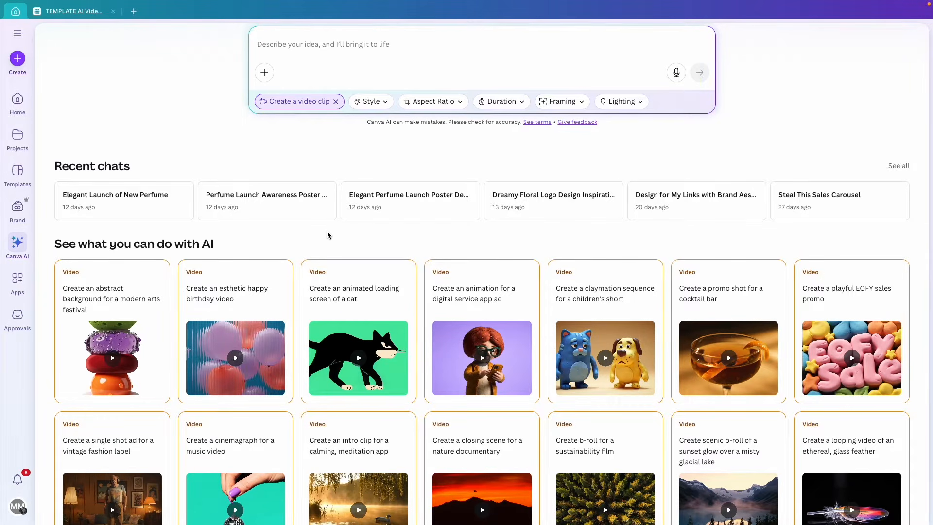
scroll(328, 236, "down", 1)
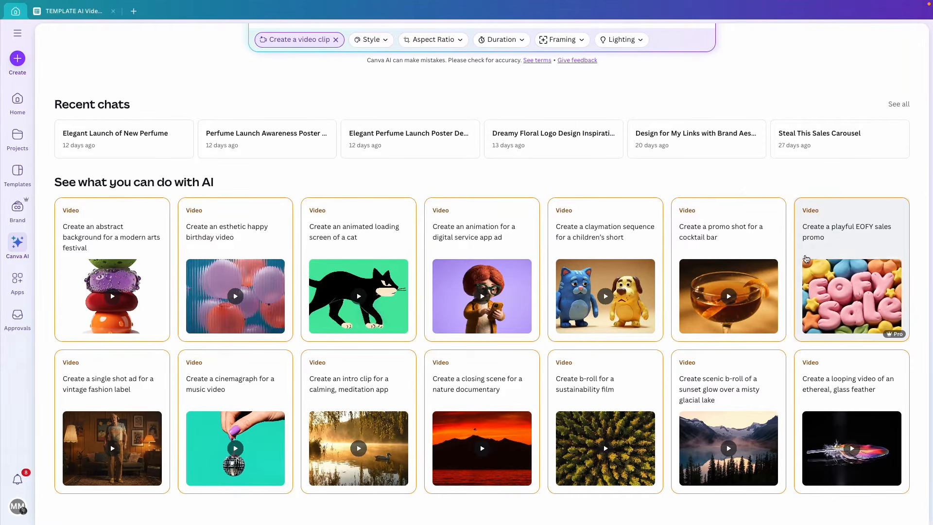
scroll(413, 173, "up", 3)
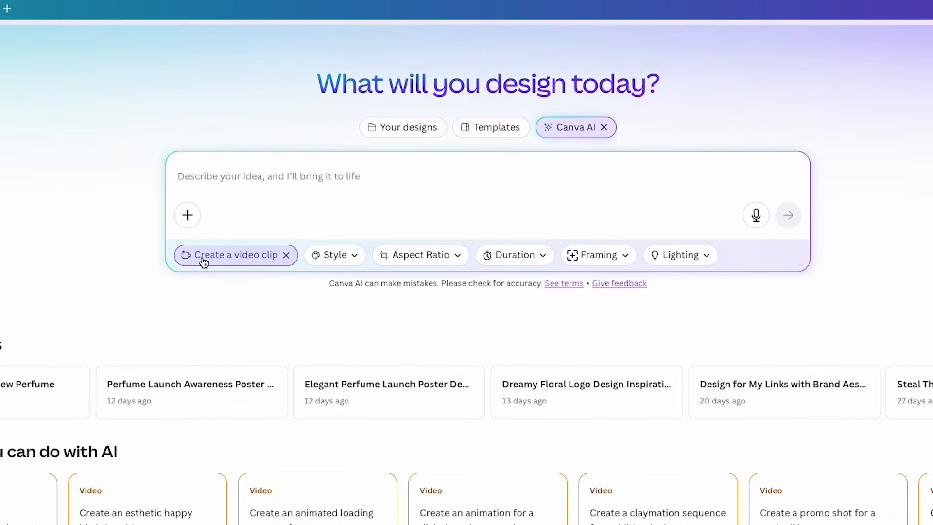
Review the video styles from Cinematic to Surreal / dreamlike, then the aspect ratio choices
left_click(336, 261)
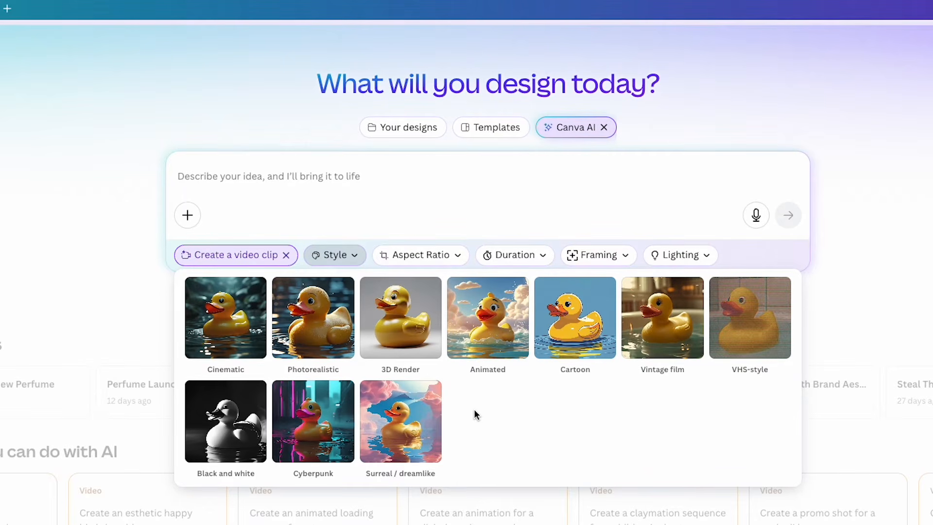
left_click(440, 263)
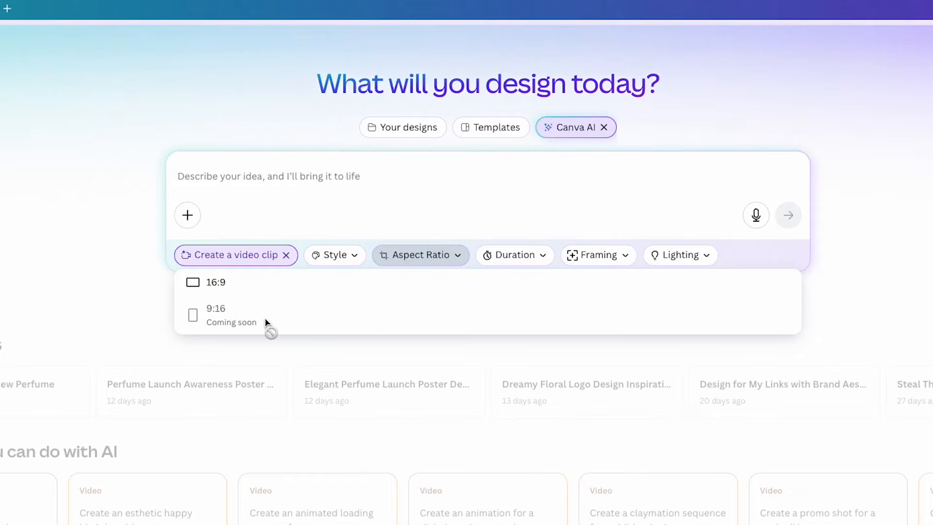
Set the clip to 16:9, check the 8-second duration, and review the framing shots
left_click(211, 287)
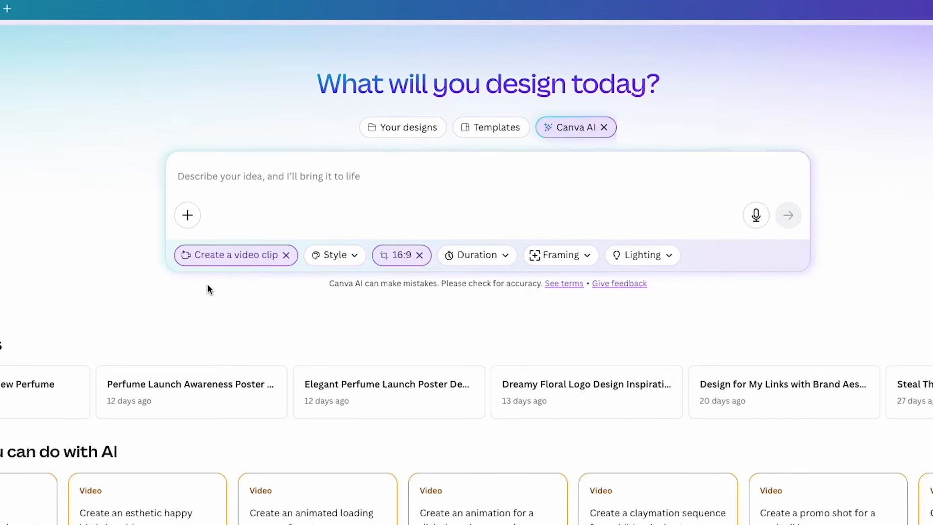
left_click(486, 260)
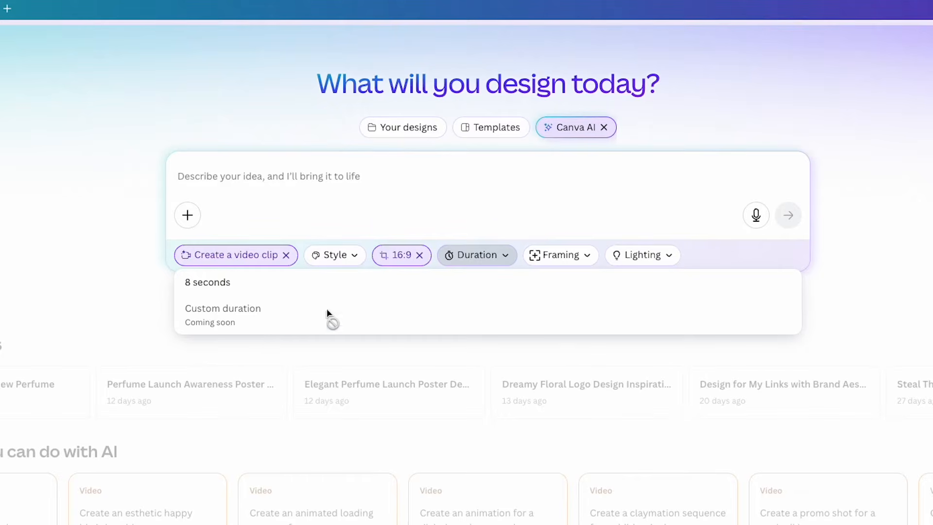
left_click(556, 258)
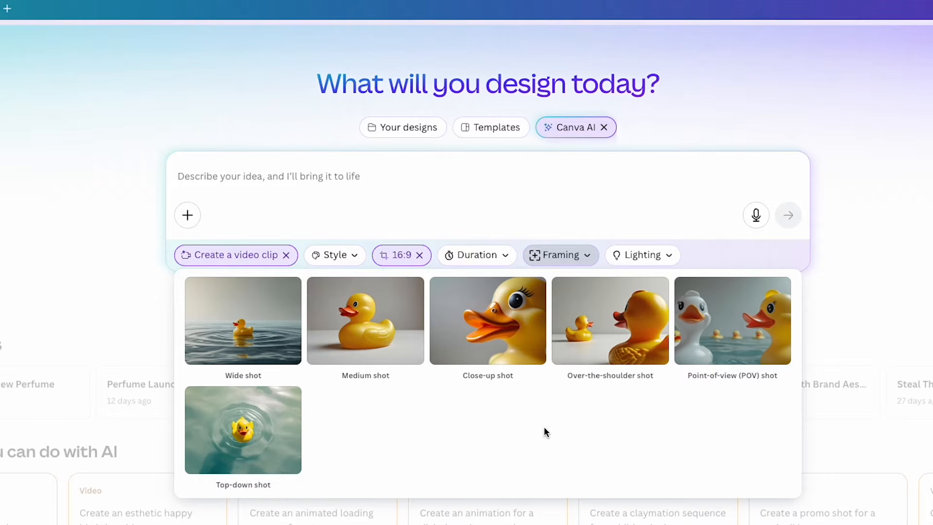
Close Framing and review the Lighting options from Soft lighting to Cool / night light
left_click(575, 261)
left_click(658, 261)
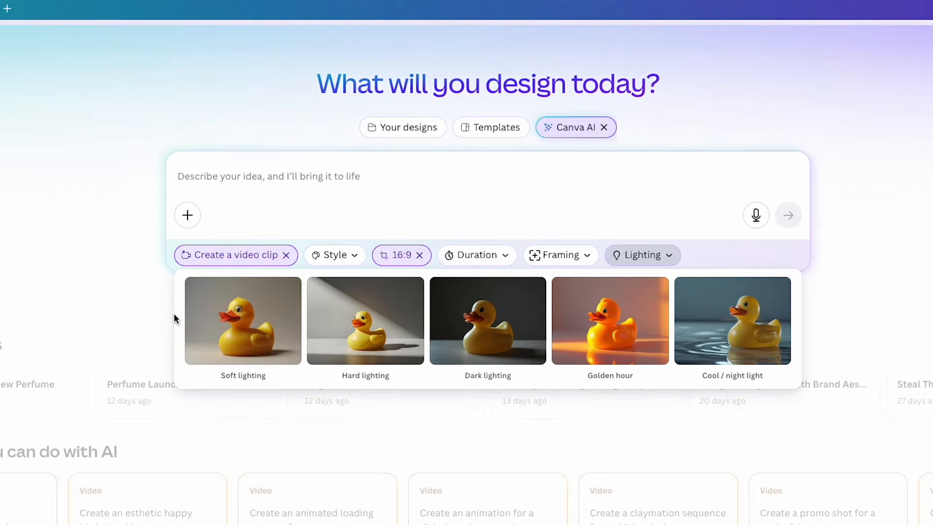
left_click(656, 263)
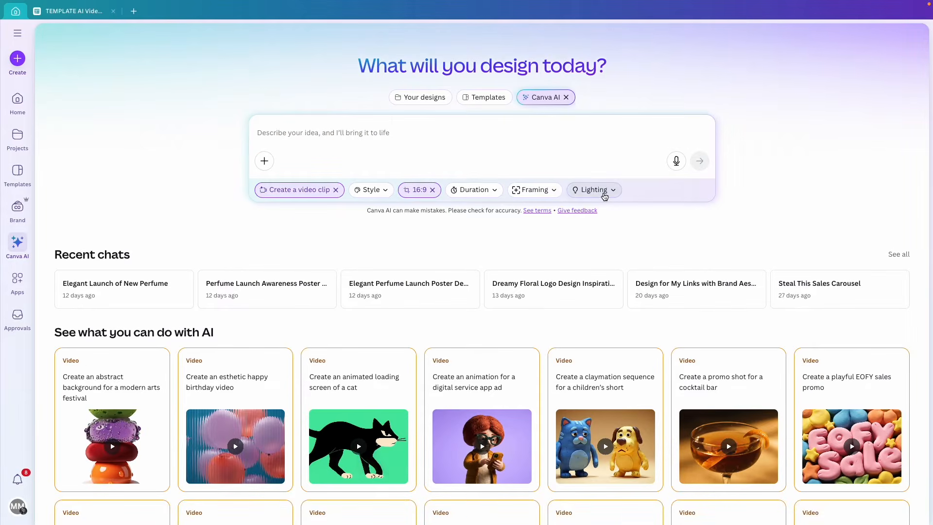
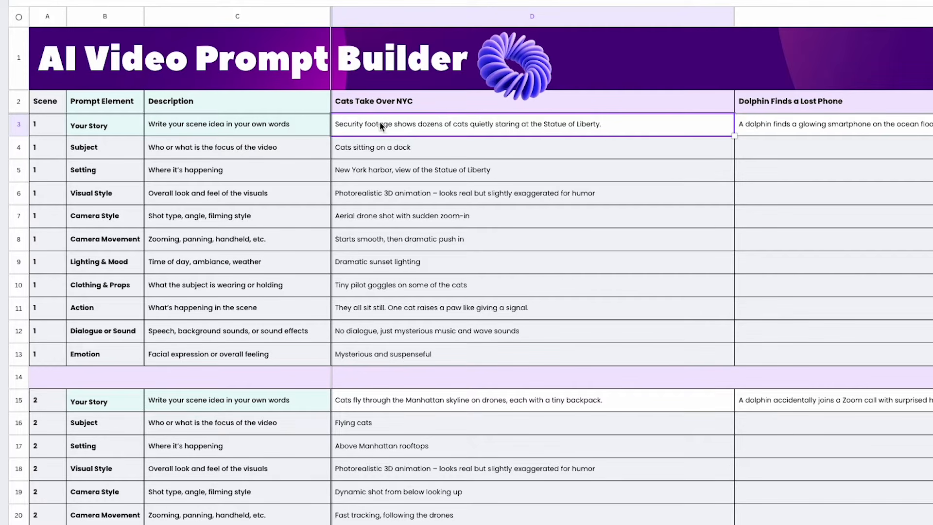
left_click(396, 103)
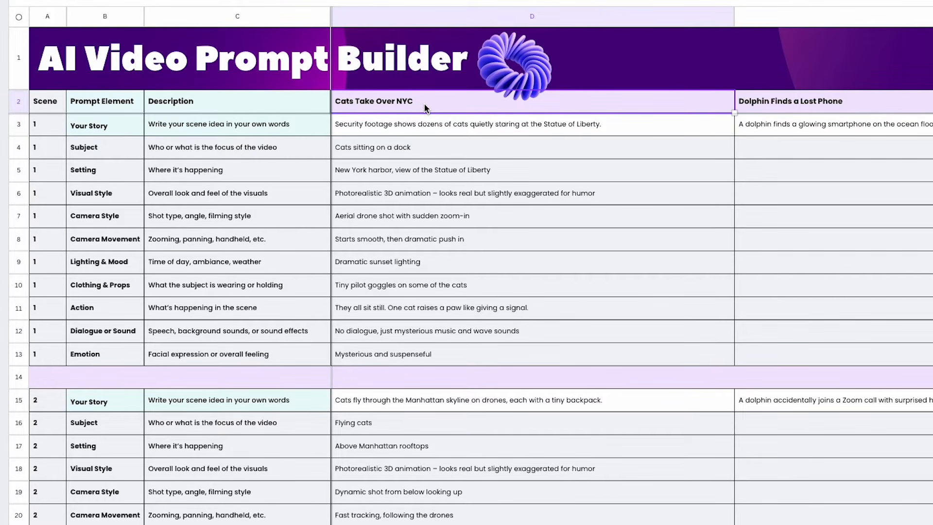
left_click(377, 132)
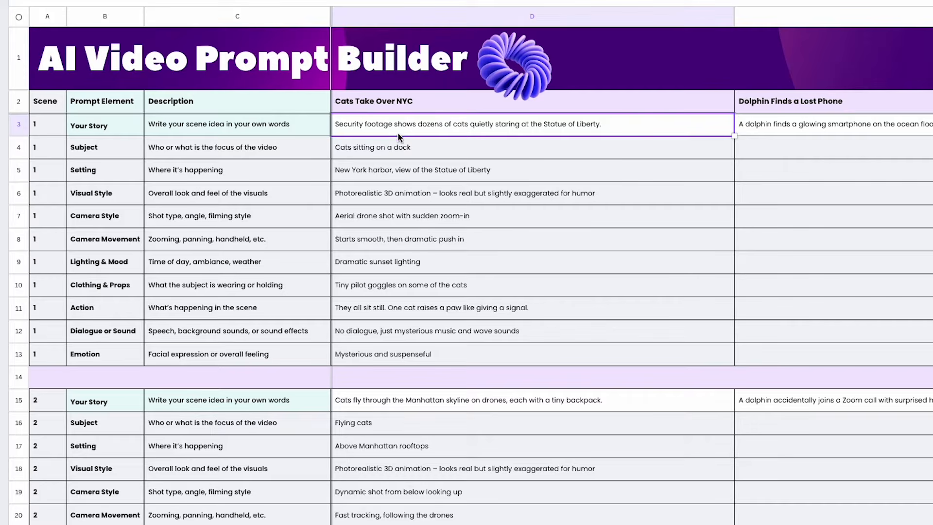
left_click(407, 147)
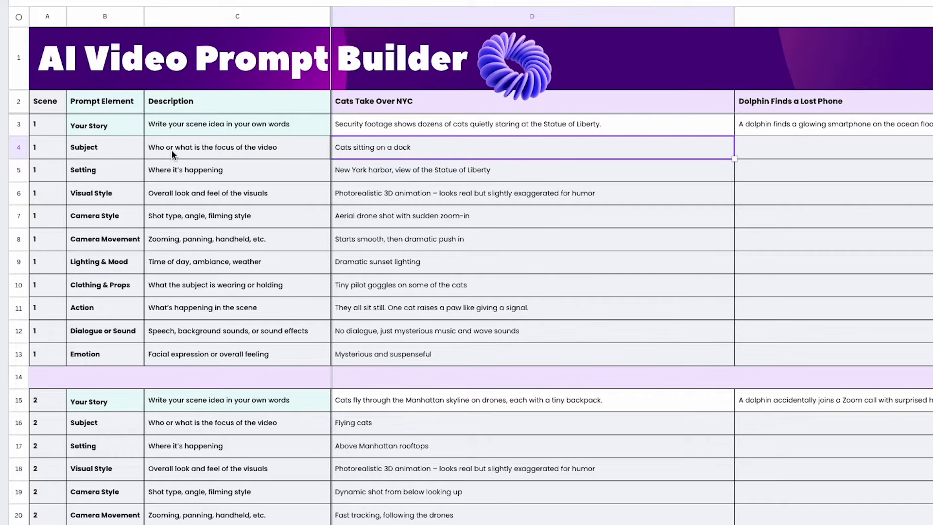
left_click(217, 154)
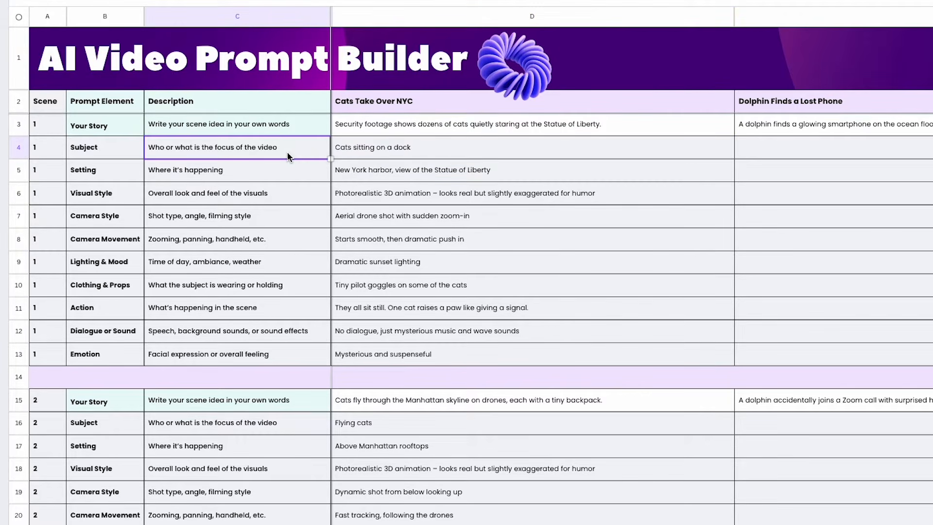
left_click(360, 155)
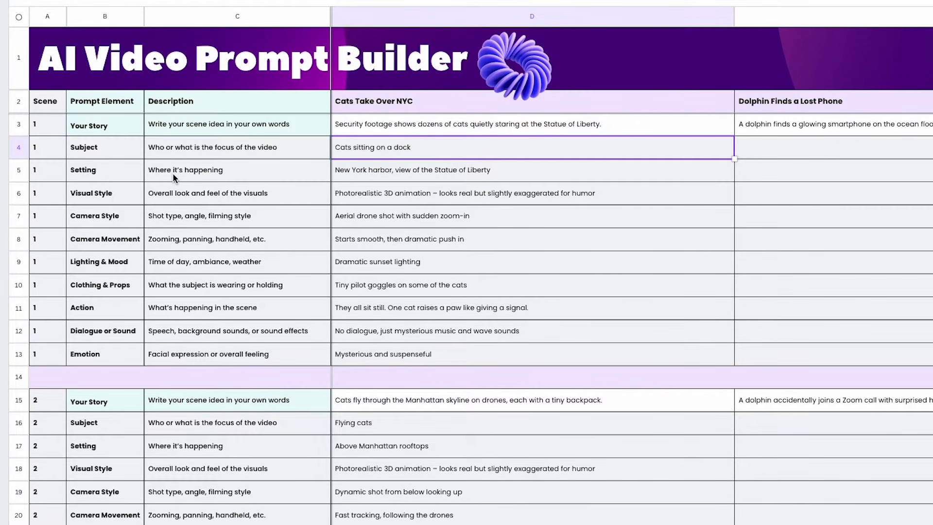
left_click(207, 176)
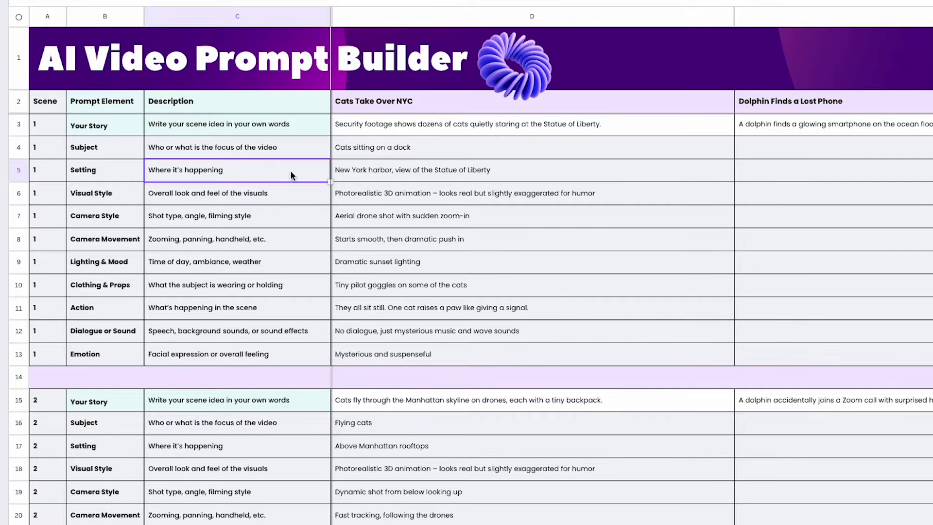
left_click(361, 168)
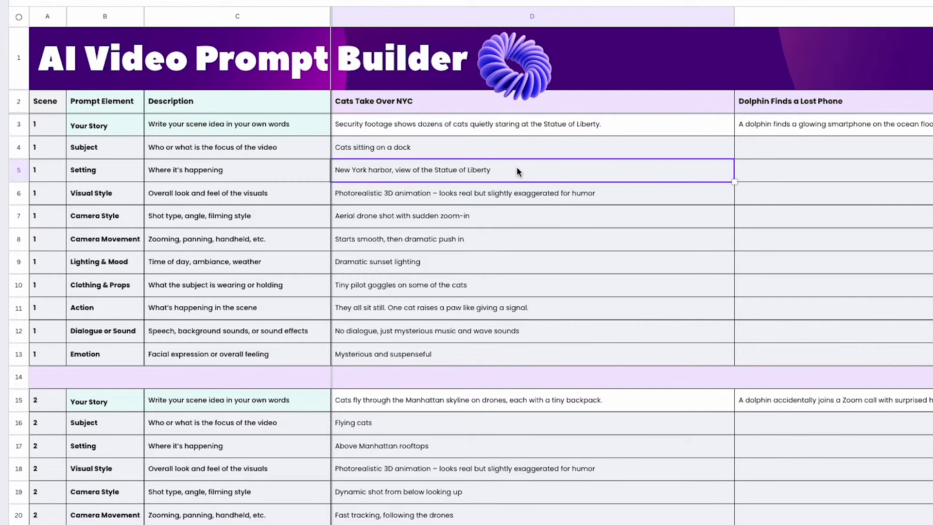
left_click(92, 200)
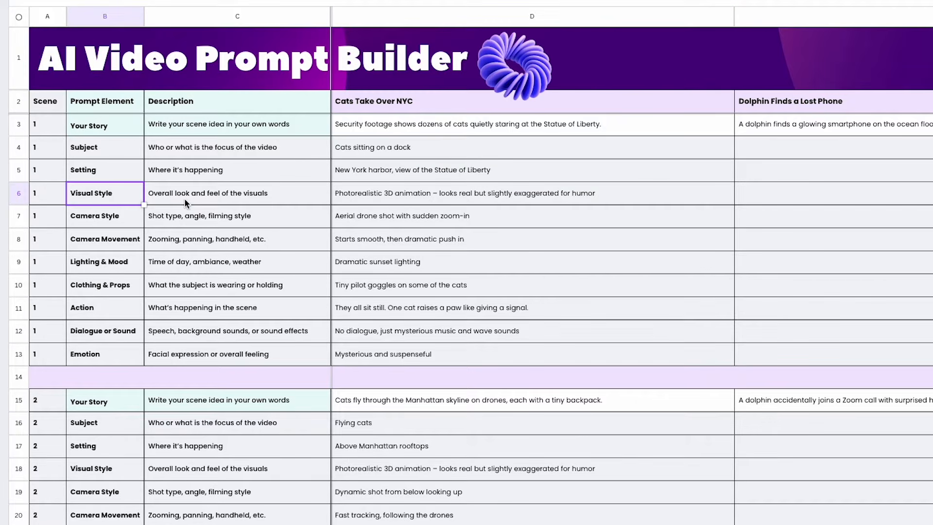
left_click(364, 195)
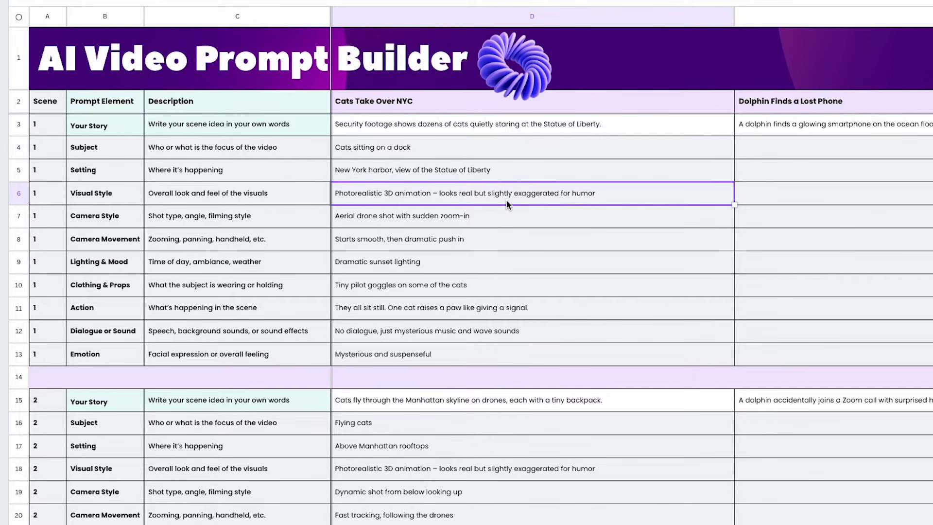
left_click(115, 227)
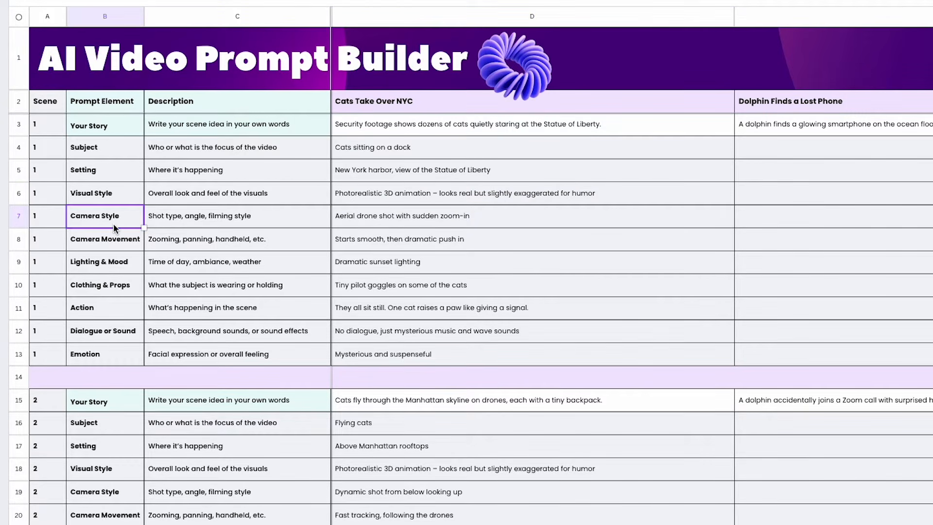
left_click(183, 225)
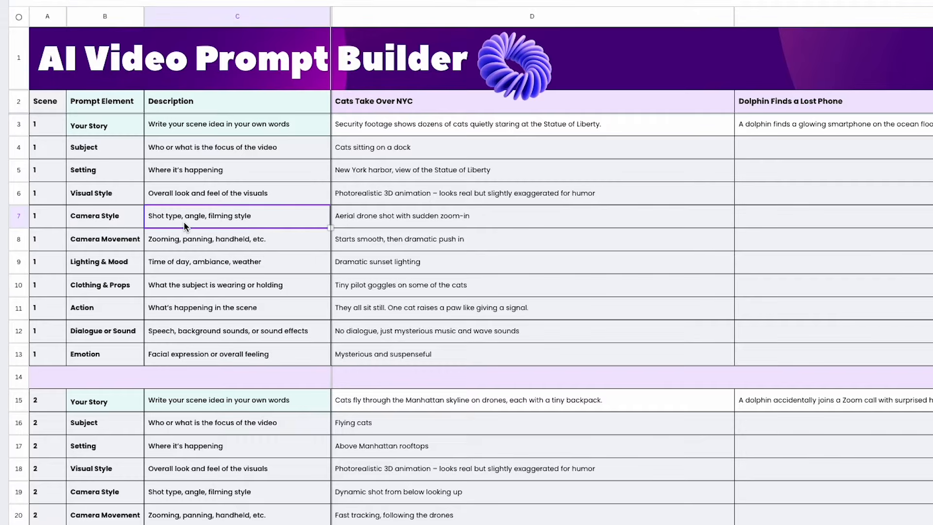
left_click(388, 219)
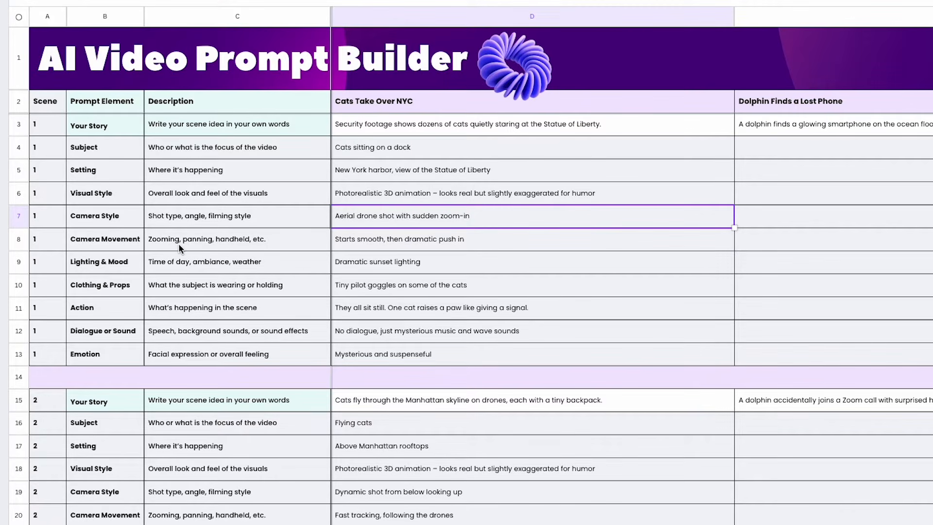
left_click(358, 241)
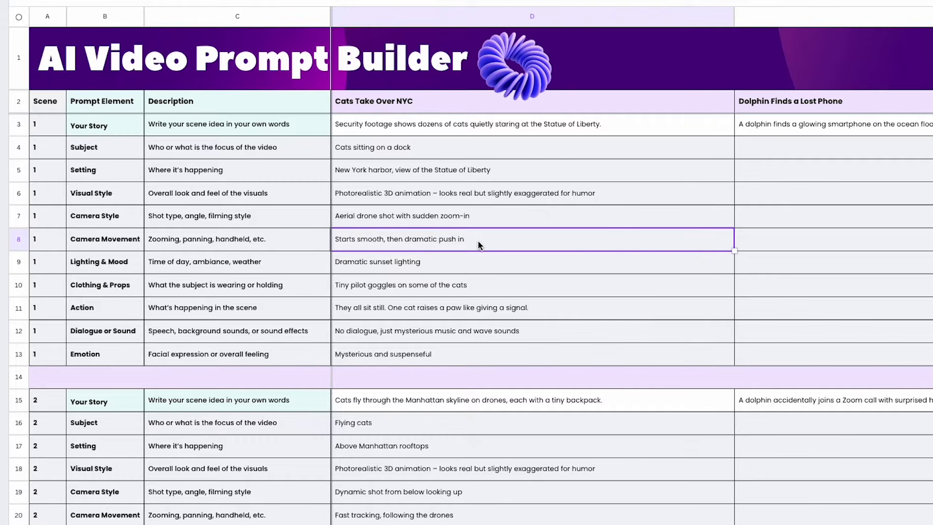
left_click(102, 265)
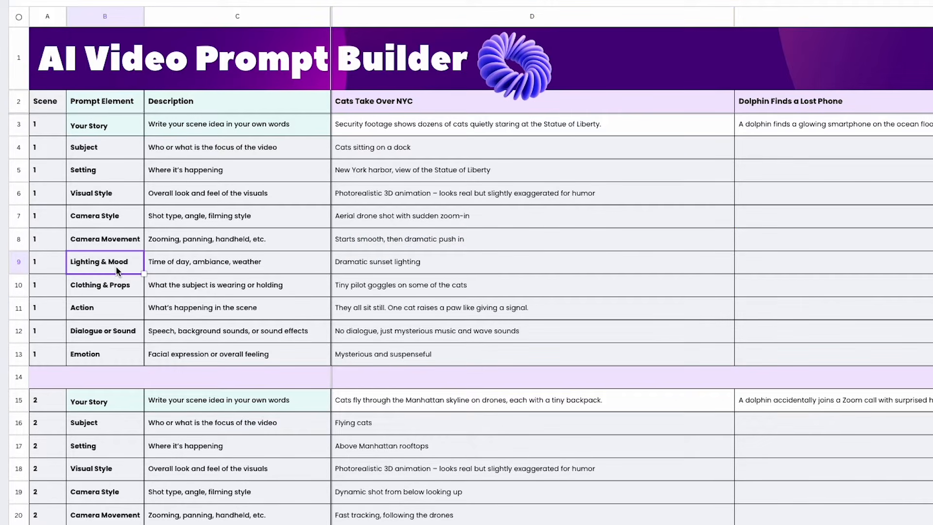
left_click(206, 270)
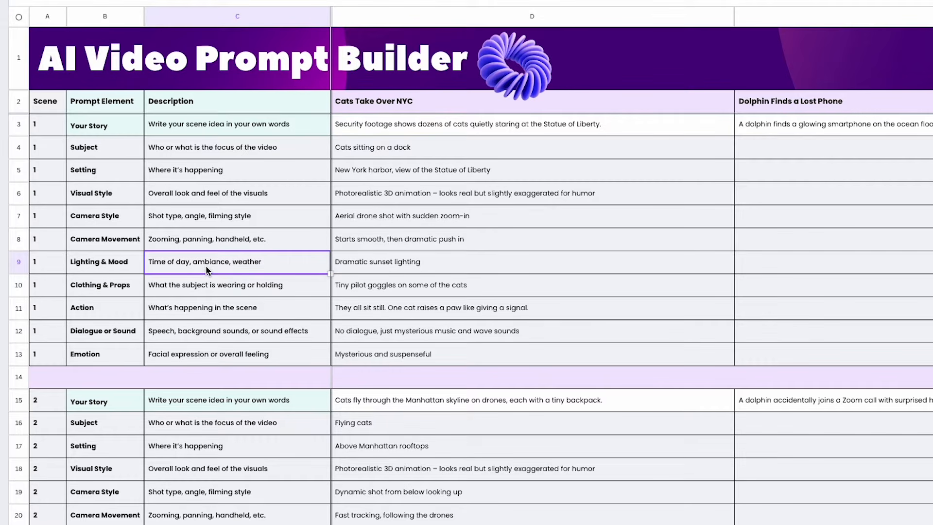
left_click(366, 265)
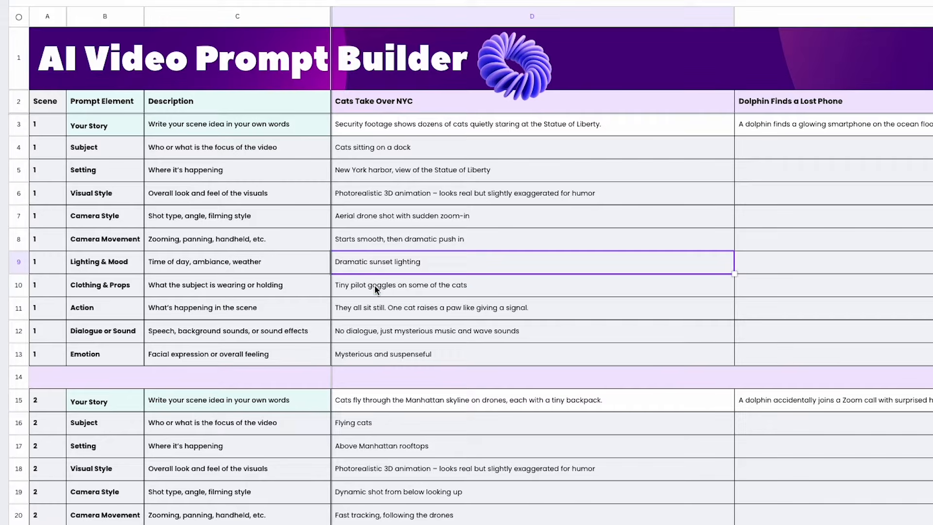
left_click(333, 291)
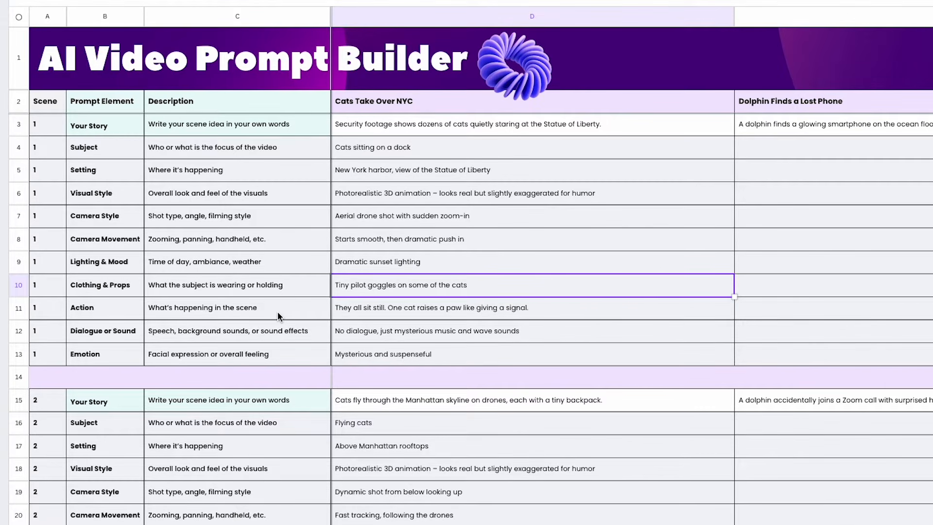
left_click(362, 314)
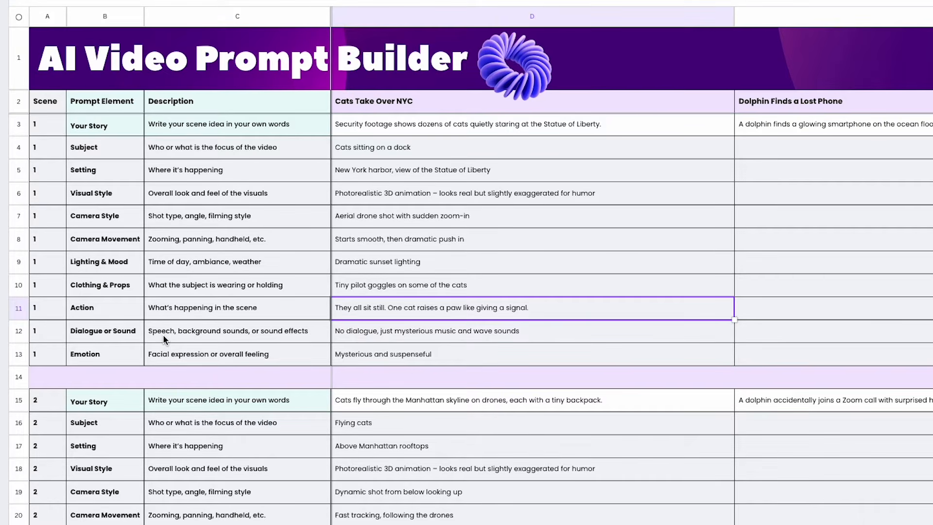
left_click(429, 333)
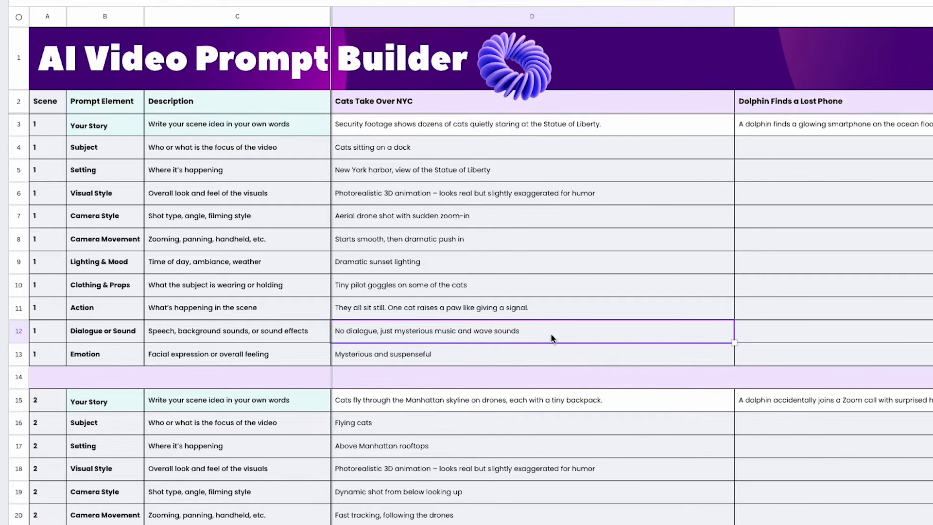
left_click(94, 356)
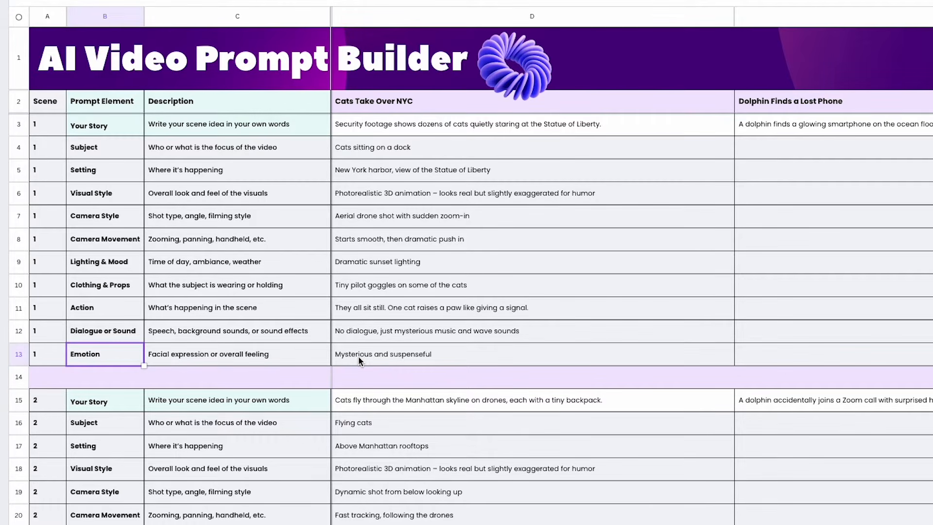
left_click(459, 360)
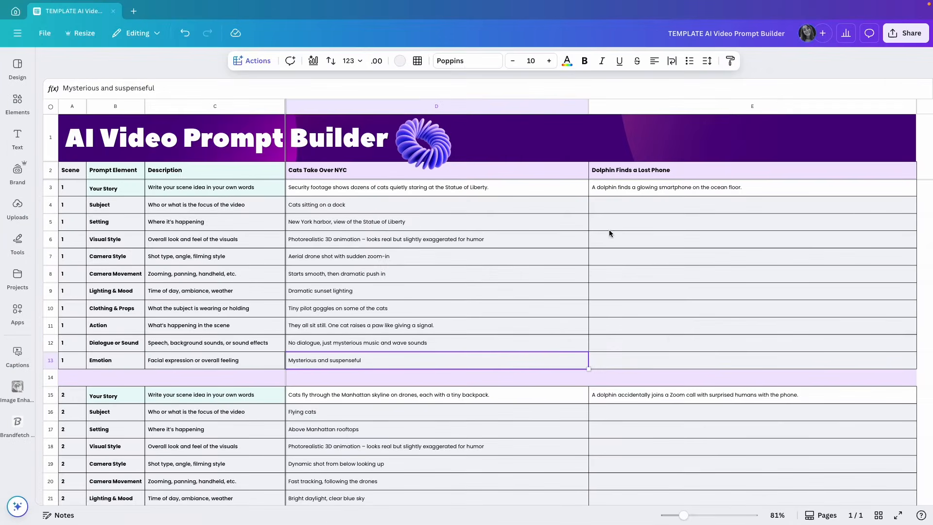
Select the empty dolphin cells E4:E13 and open the sheet's AI Actions list
left_click_drag(611, 207, 622, 365)
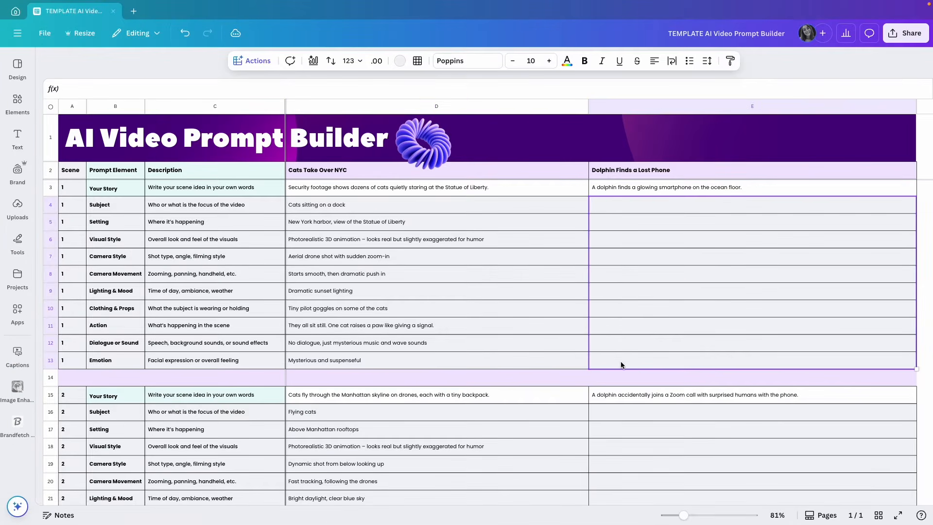
left_click(622, 365)
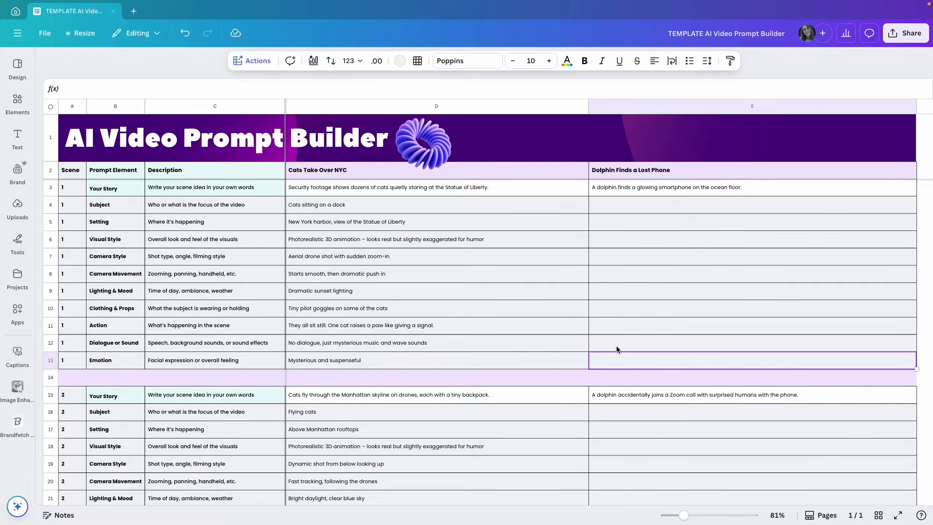
left_click(610, 192)
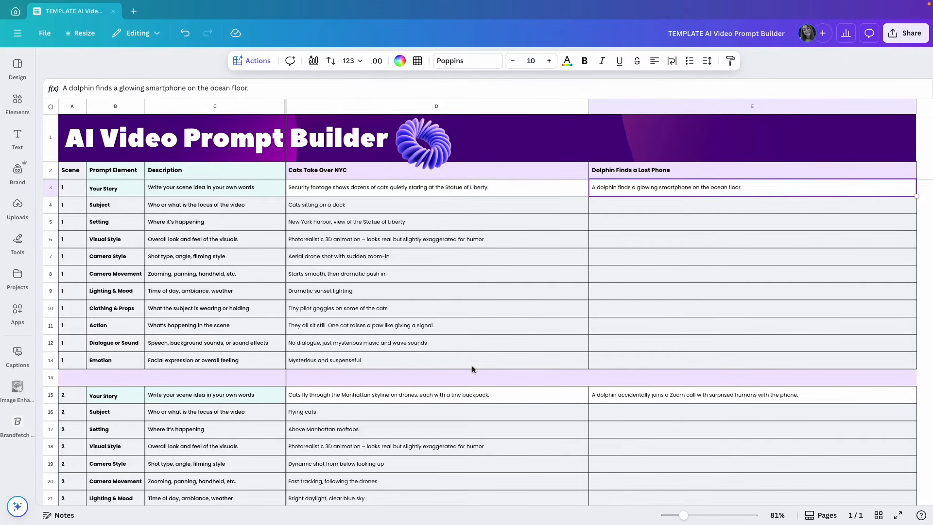
left_click_drag(618, 209, 628, 361)
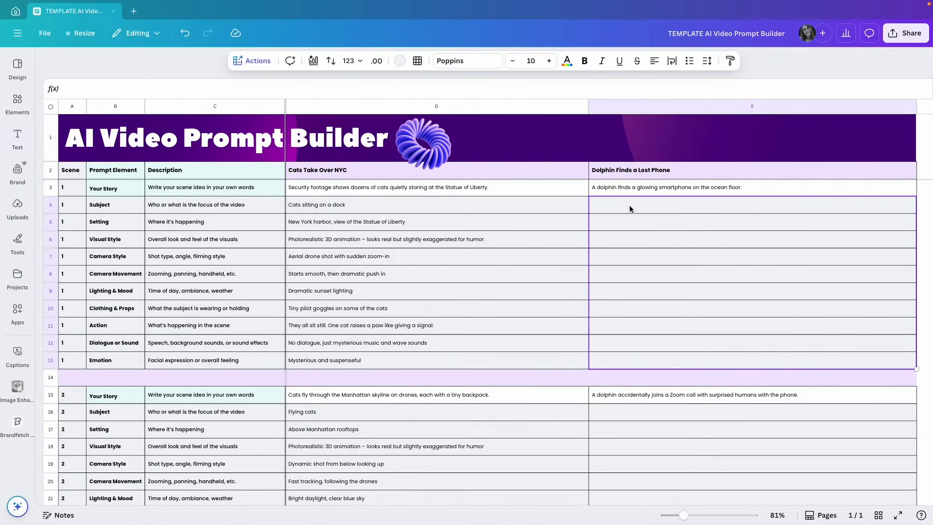
left_click(254, 66)
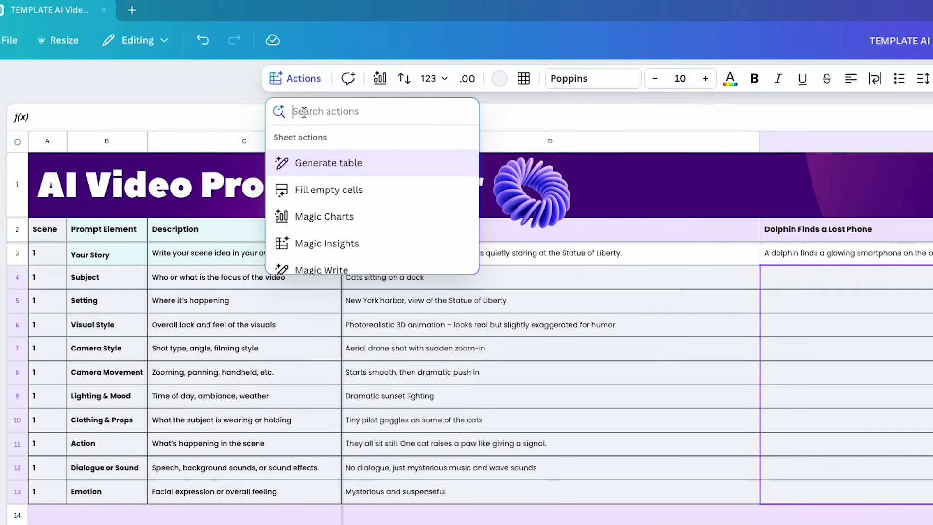
left_click(356, 199)
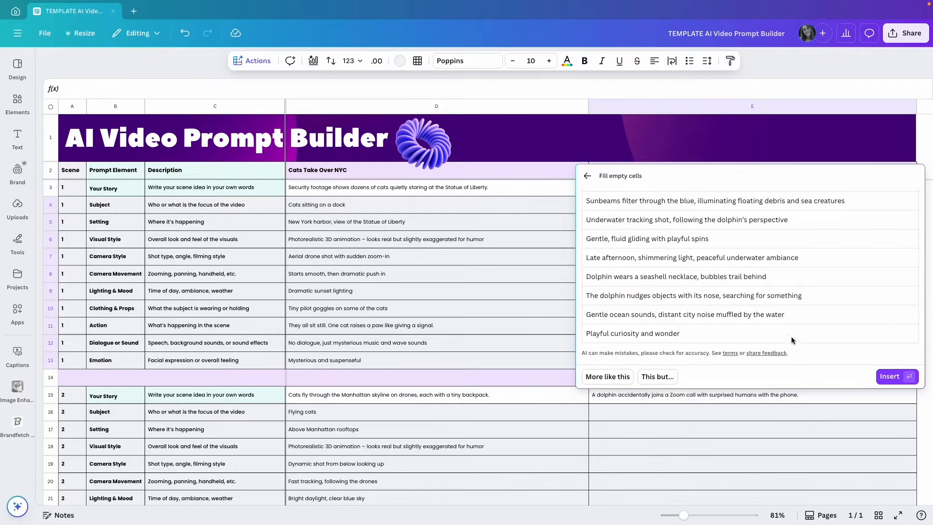
left_click(889, 376)
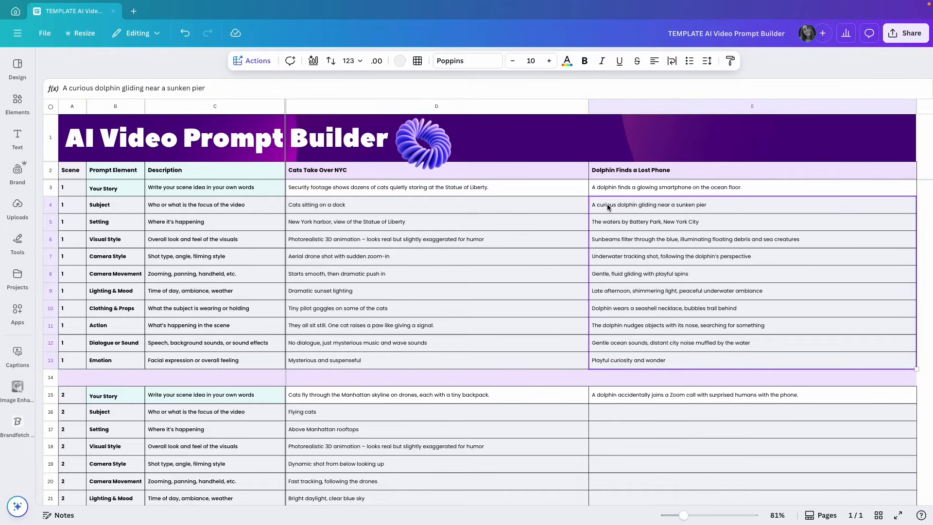
left_click(619, 204)
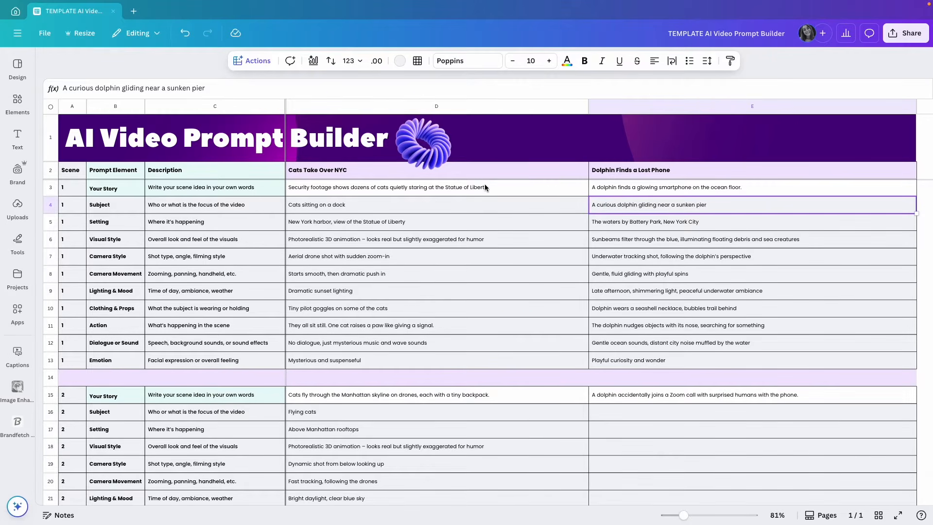
left_click_drag(485, 186, 490, 361)
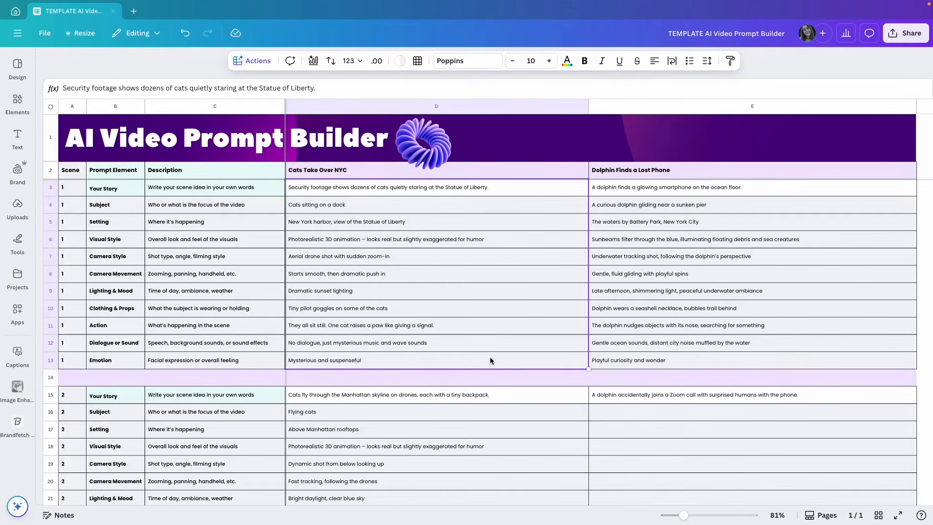
left_click(618, 365)
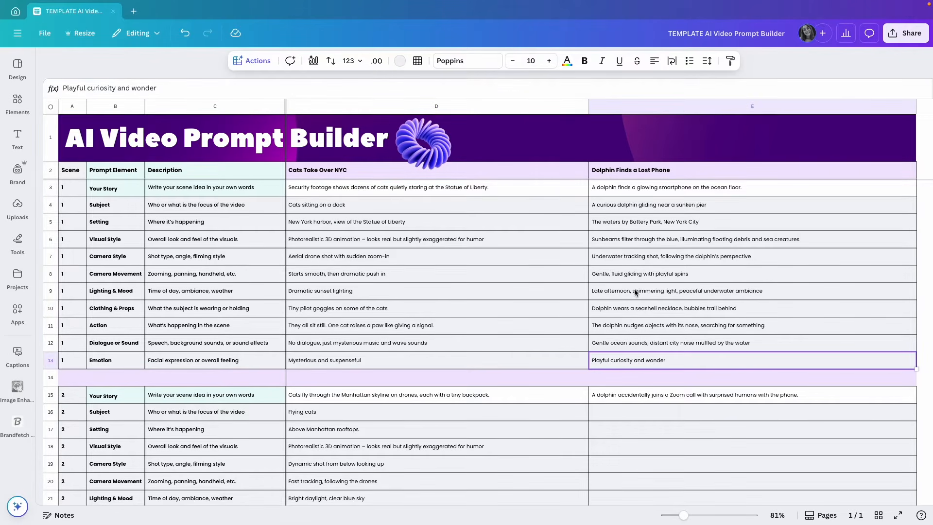
left_click(622, 195)
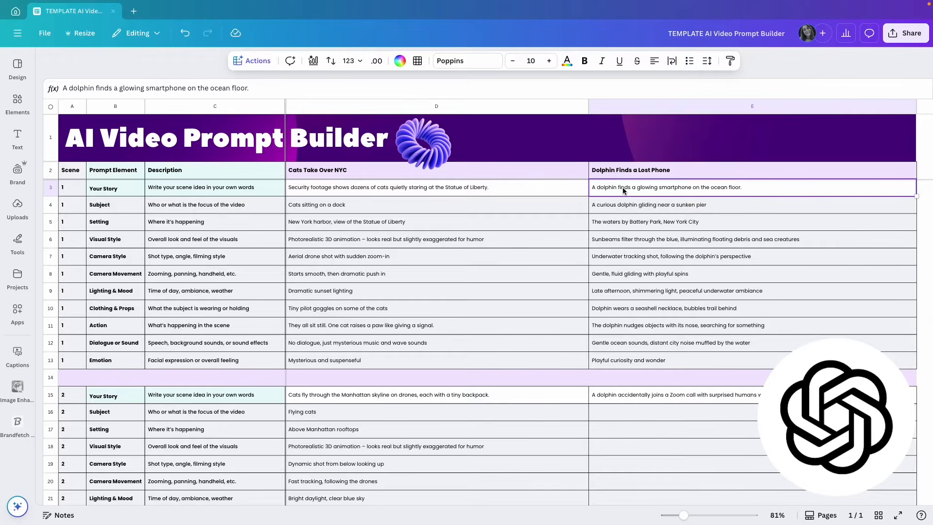
left_click_drag(93, 172, 193, 359)
left_click_drag(321, 176, 359, 364)
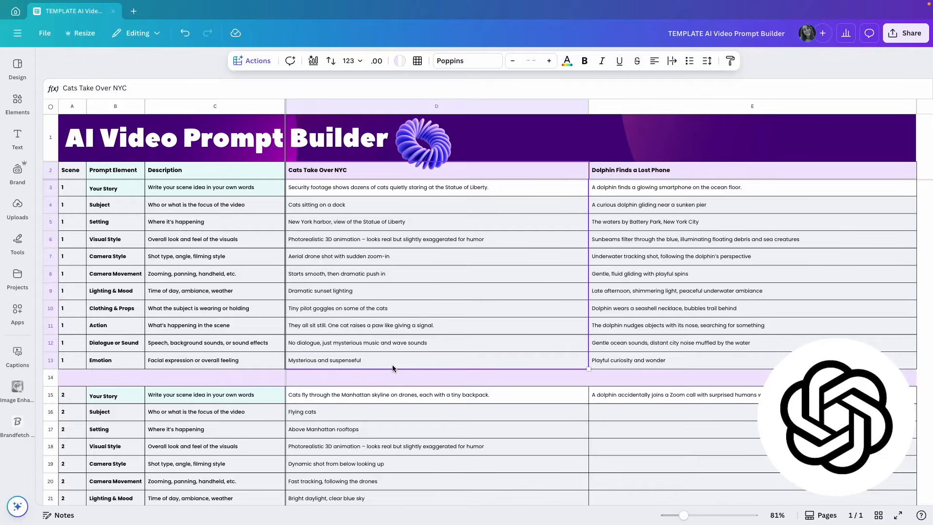
left_click(317, 189)
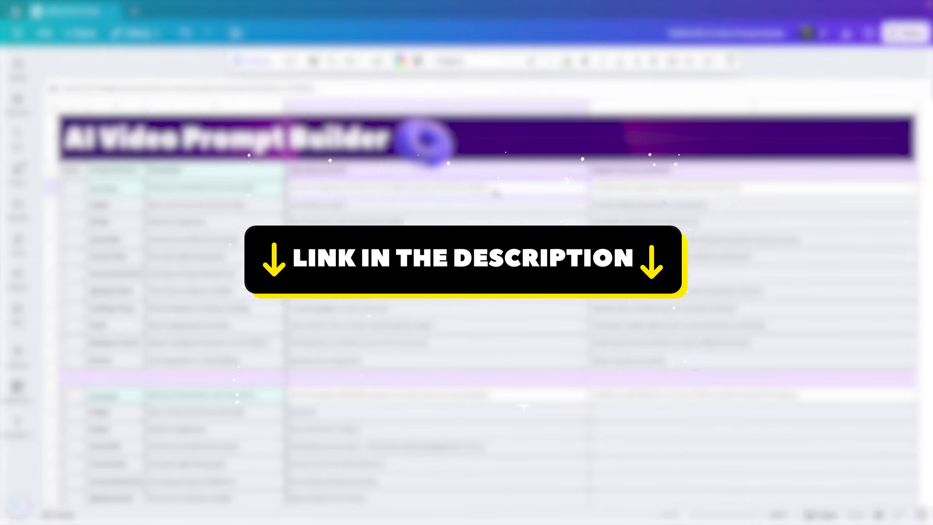
Select the Cats Take Over NYC prompt lines in cells D3 through D13
left_click(528, 210)
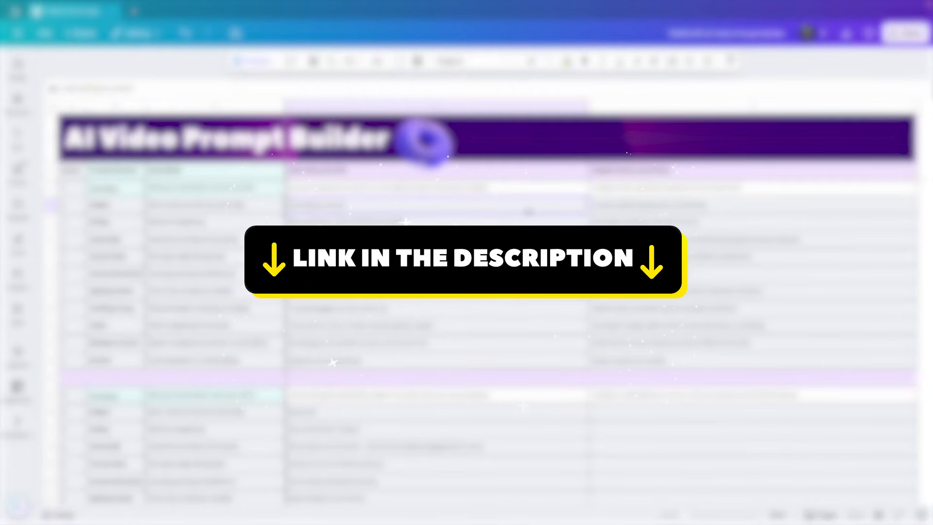
left_click(507, 142)
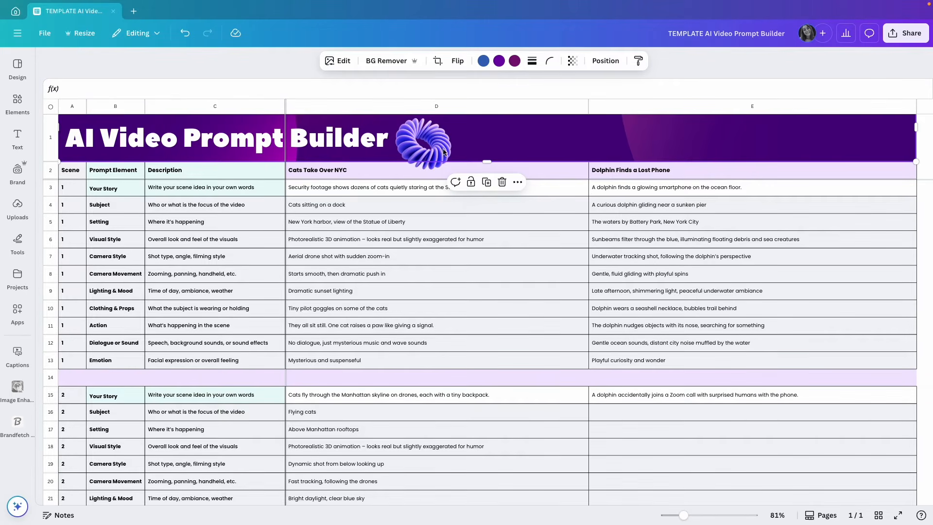
left_click(351, 185)
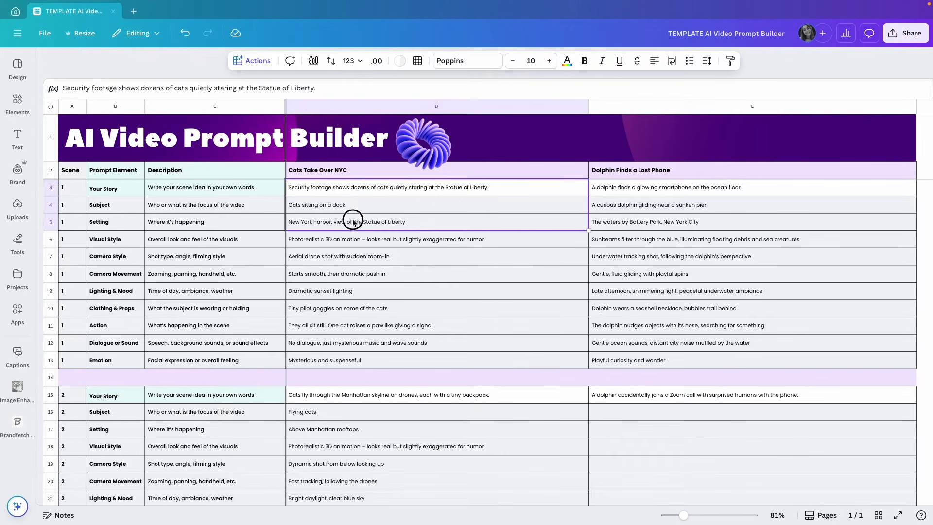
left_click_drag(357, 190, 360, 359)
Paste the copied cat scene lines into the Canva AI prompt box on the home page
left_click(16, 11)
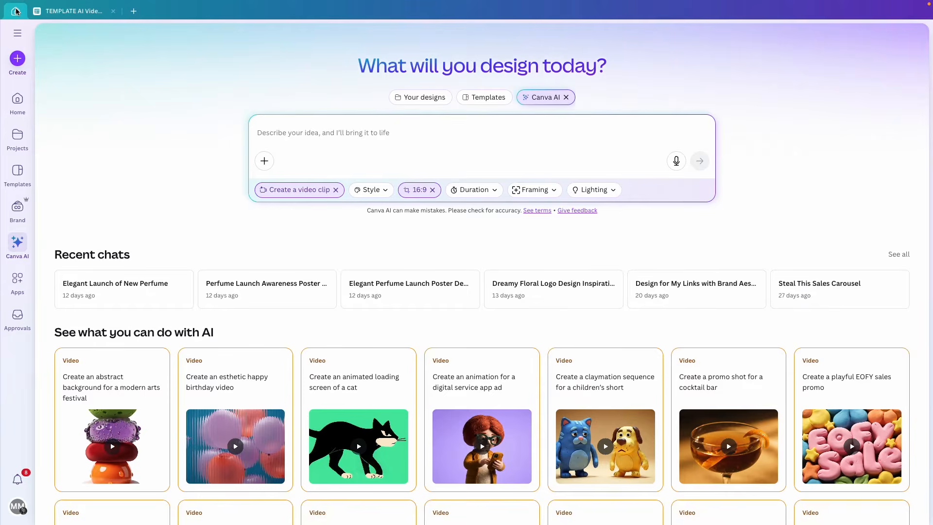
left_click(279, 129)
type("Security footage shows dozens of cats quietly staring at the Statue of Liberty. Cats sitting on a dock \"New York harbor, view of the Statue of Liberty\" Photorealistic 3D animation – looks real but slightly exaggerated for humor Aerial drone shot with sudden zoom-in \"Starts smooth, then dramatic push in\" Dramatic sunset lighting Tiny pilot goggles on some of the cats They all sit still. One cat raises a paw like giving a signal. \"No dialogue, just mysterious music and wave sounds\" Mysterious and suspenseful")
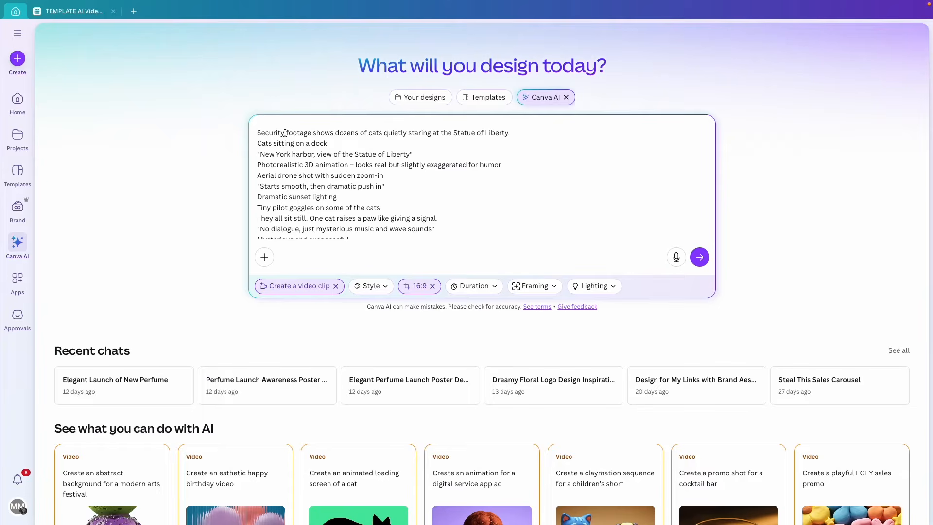
key("shift+Return")
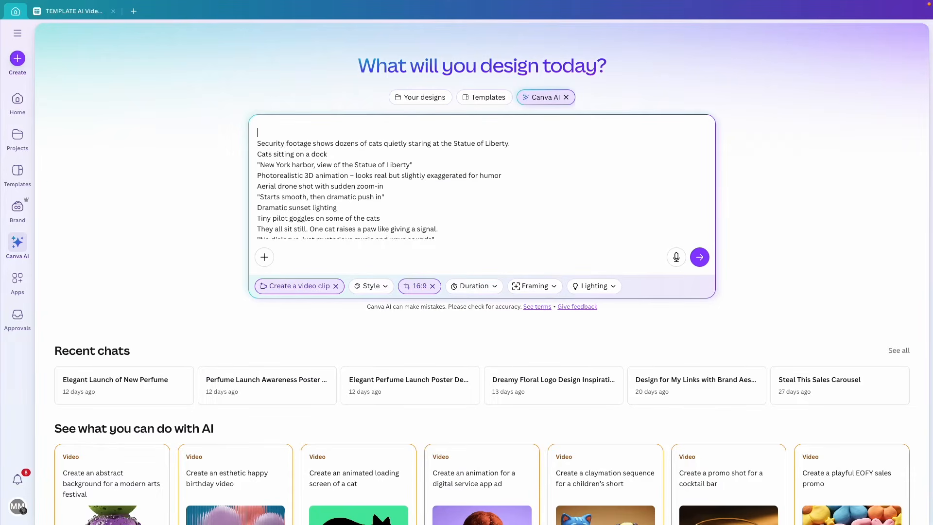
Add the 'Cats Take Over NYC' title from D2 as the first line and submit the prompt
left_click(77, 11)
left_click(304, 174)
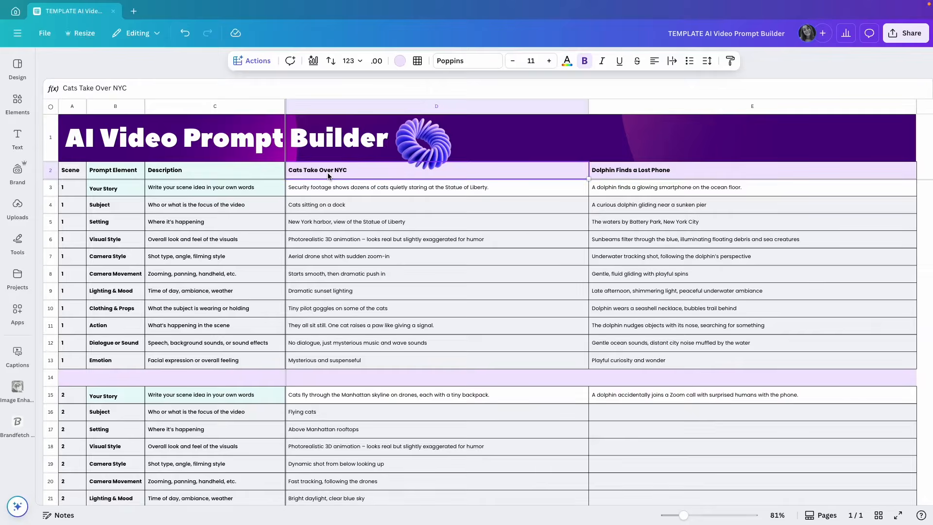
left_click(13, 11)
type("Cats Take Over NYC")
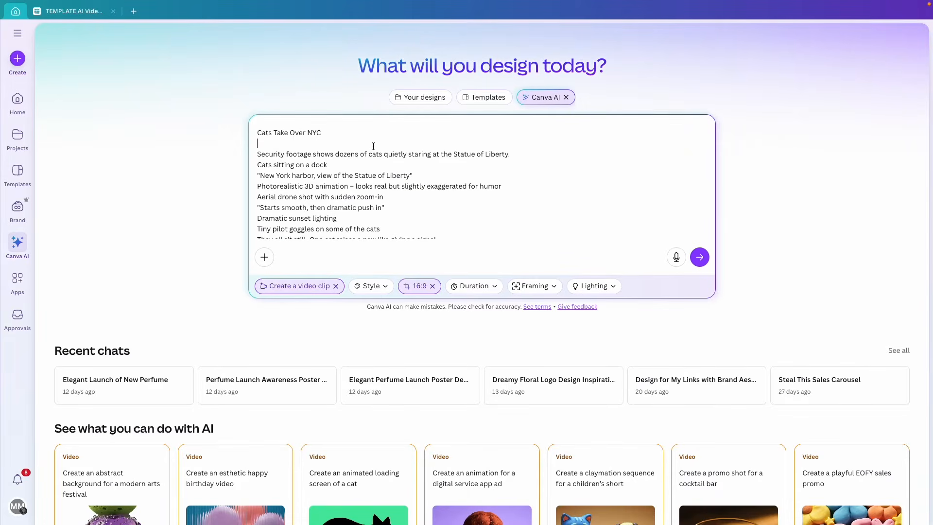
key("BackSpace")
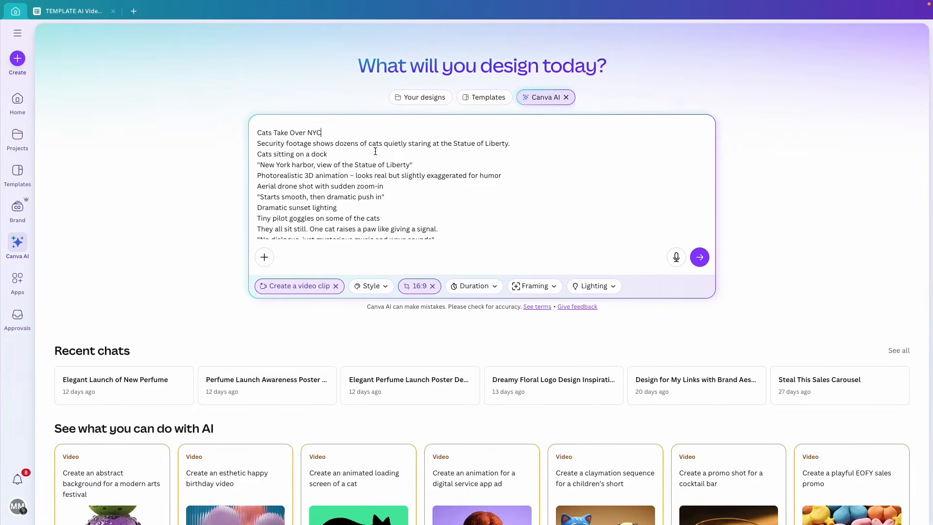
scroll(372, 160, "down", 1)
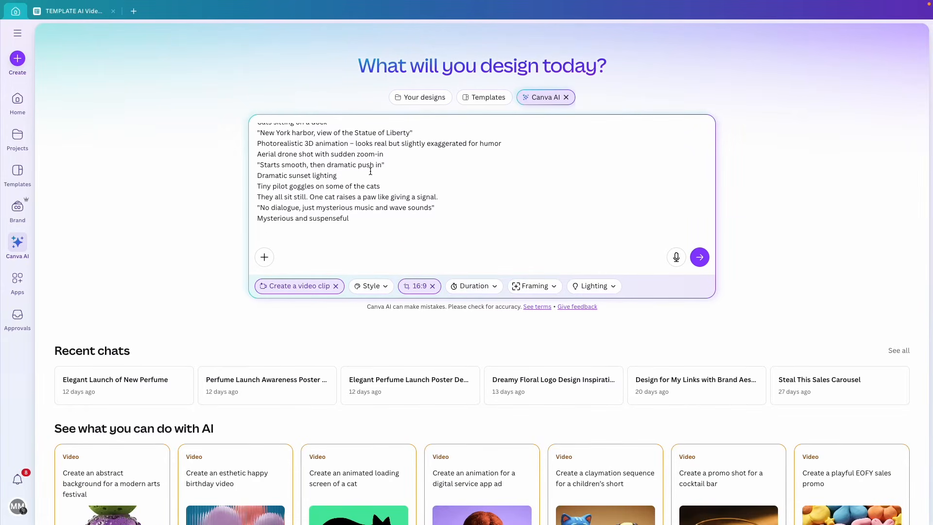
left_click(336, 233)
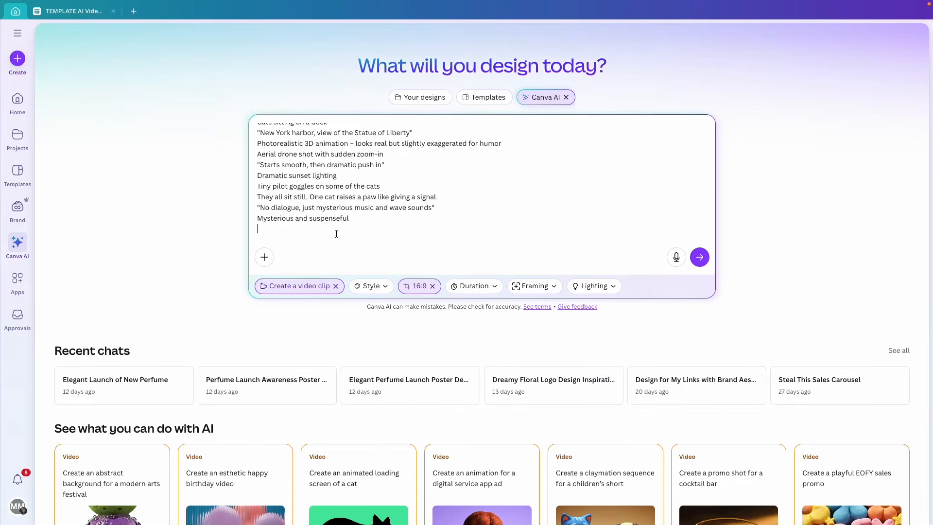
left_click(699, 258)
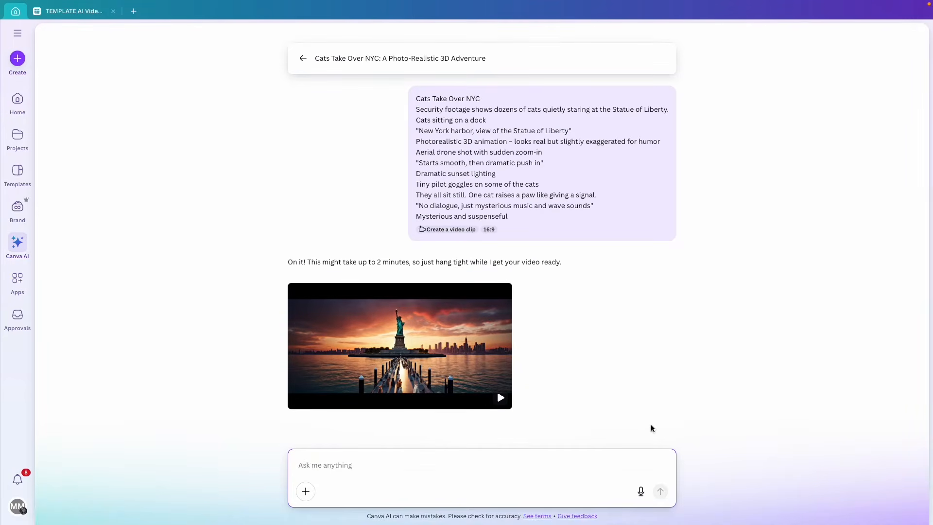
Open the goggled cats Statue of Liberty clip in a large preview and play it
mouse_move(501, 406)
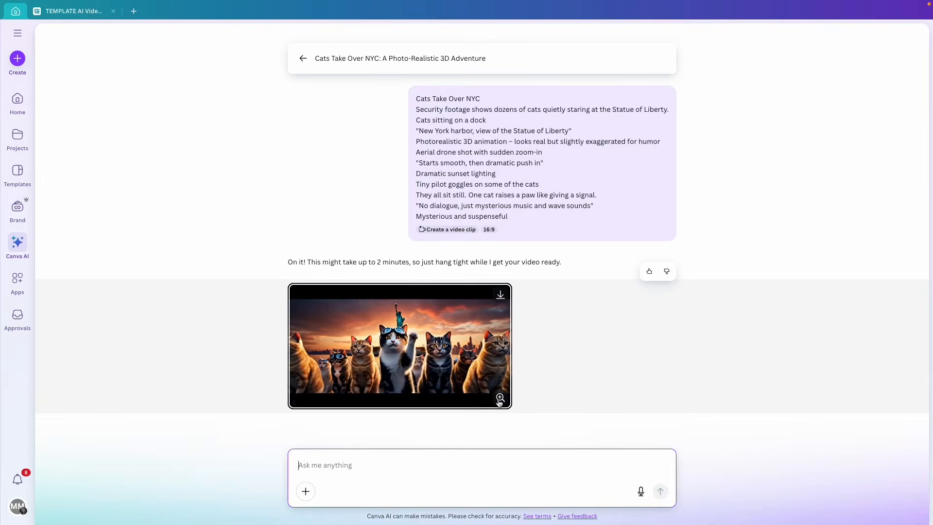
left_click(500, 398)
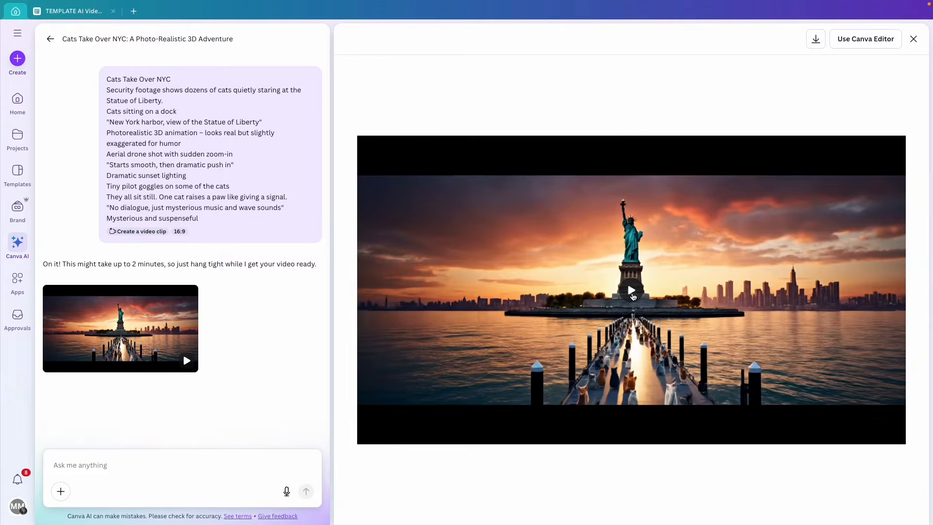
left_click(632, 292)
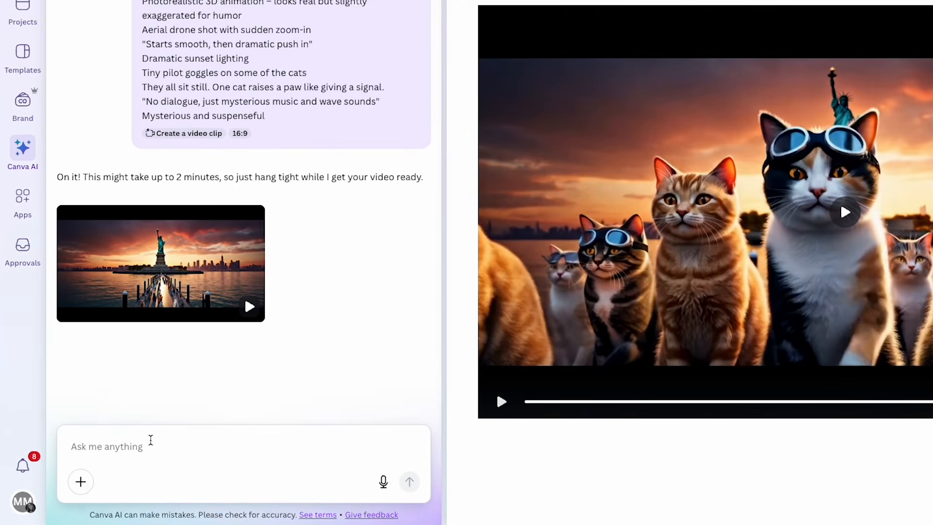
left_click(111, 460)
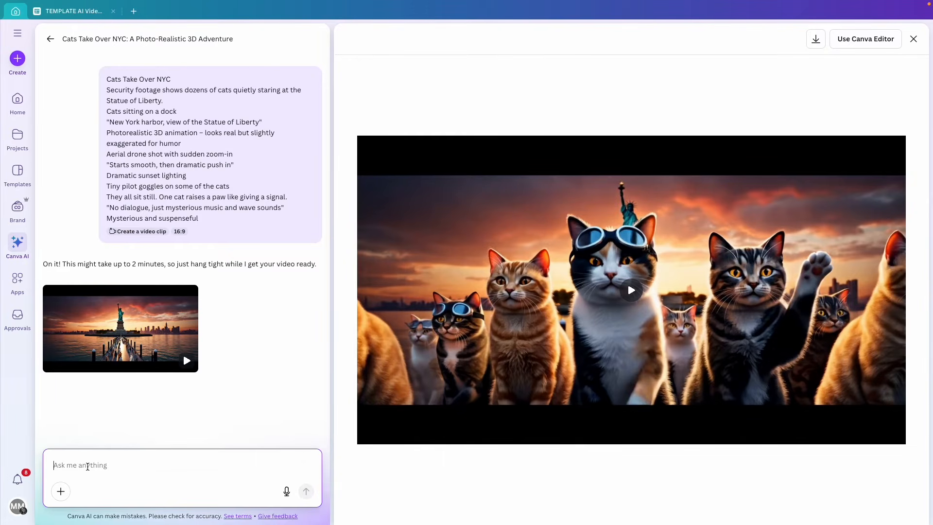
mouse_move(441, 369)
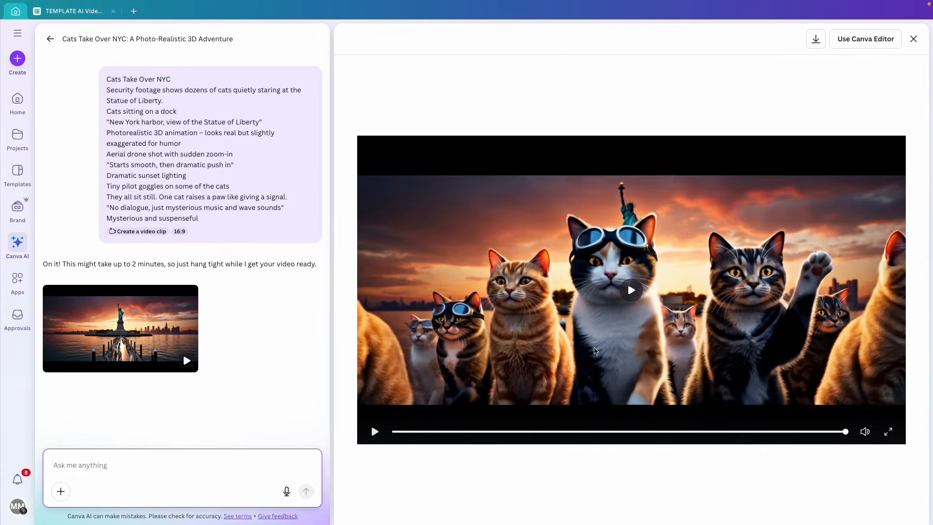
left_click(172, 470)
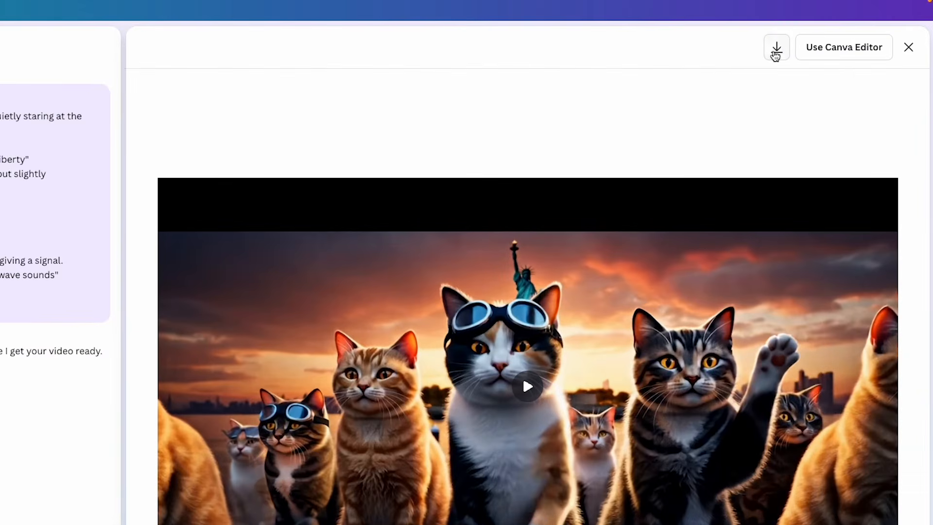
Download the clip as 'Scene 1' into the Canva Video Clip folder, then close the preview
left_click(776, 50)
left_click(776, 49)
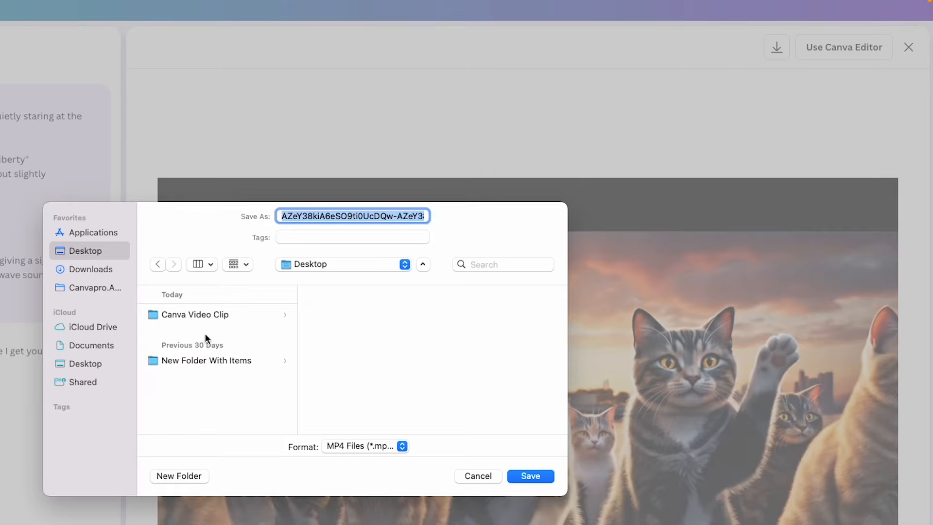
left_click(225, 306)
left_click(484, 165)
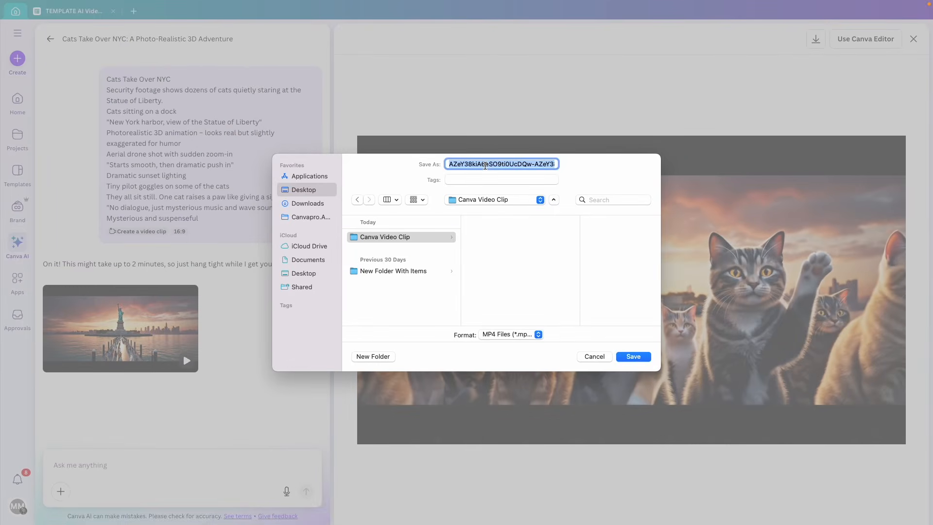
type("Scene 1")
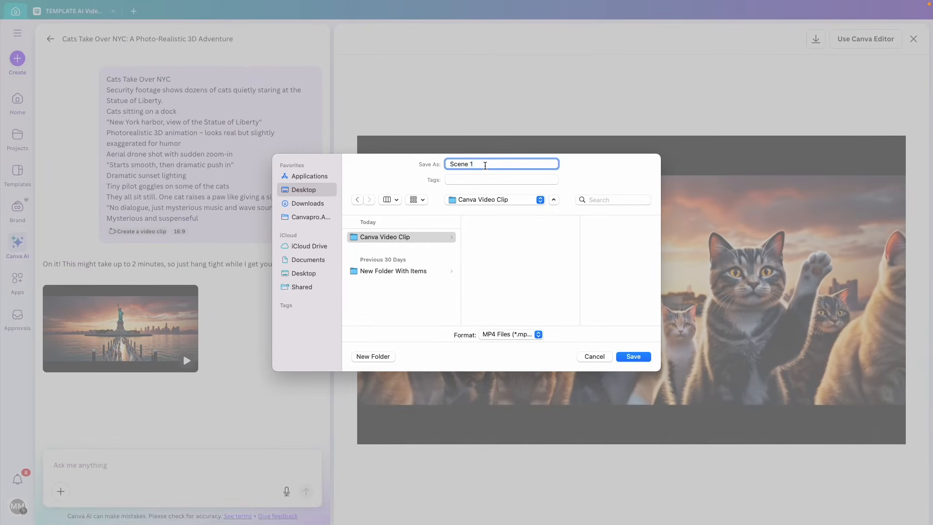
left_click(644, 358)
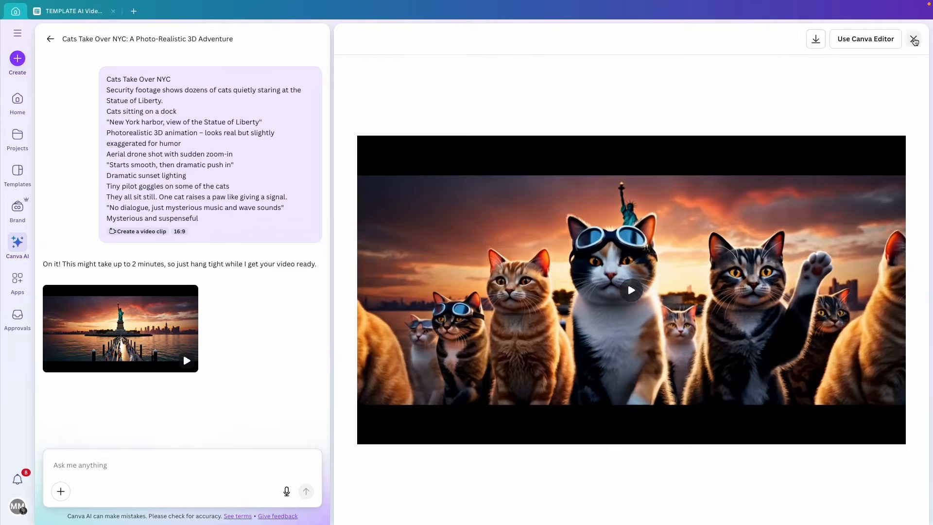
left_click(914, 40)
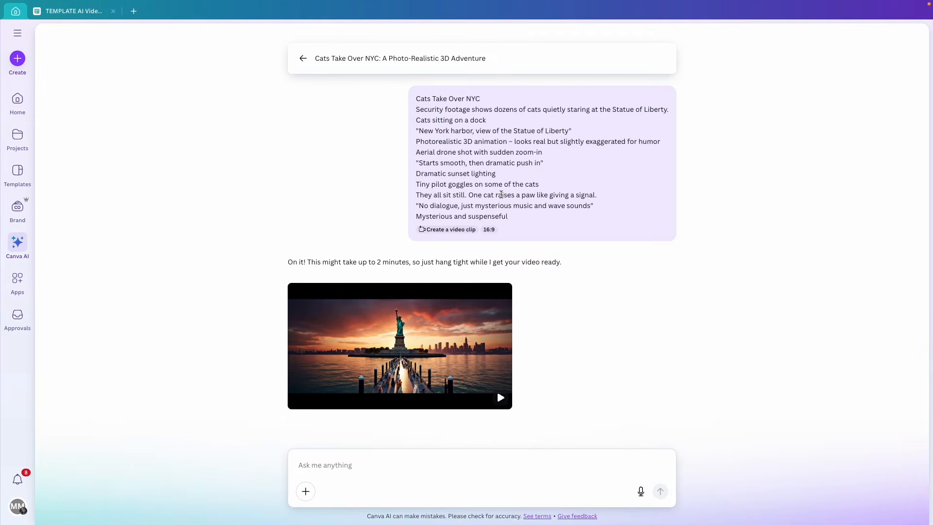
Paste the scene 2 lines from D15:D25 into a fresh Canva AI prompt box
left_click(20, 249)
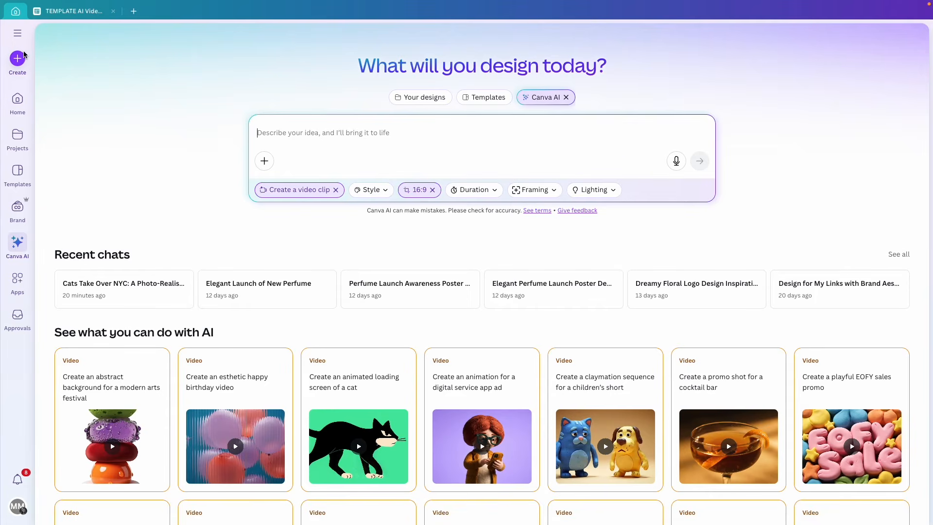
left_click(18, 36)
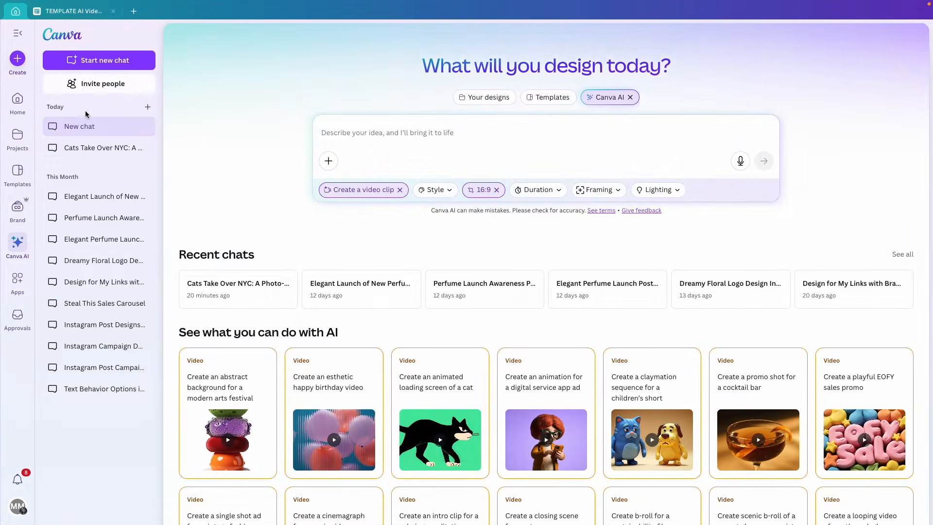
left_click(19, 36)
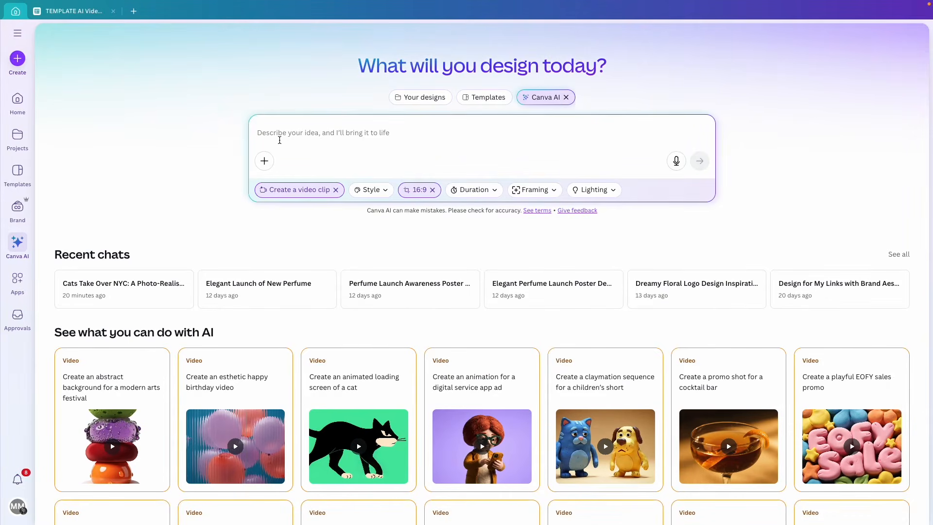
left_click(73, 10)
scroll(350, 240, "down", 5)
scroll(350, 239, "down", 2)
left_click_drag(343, 201, 342, 372)
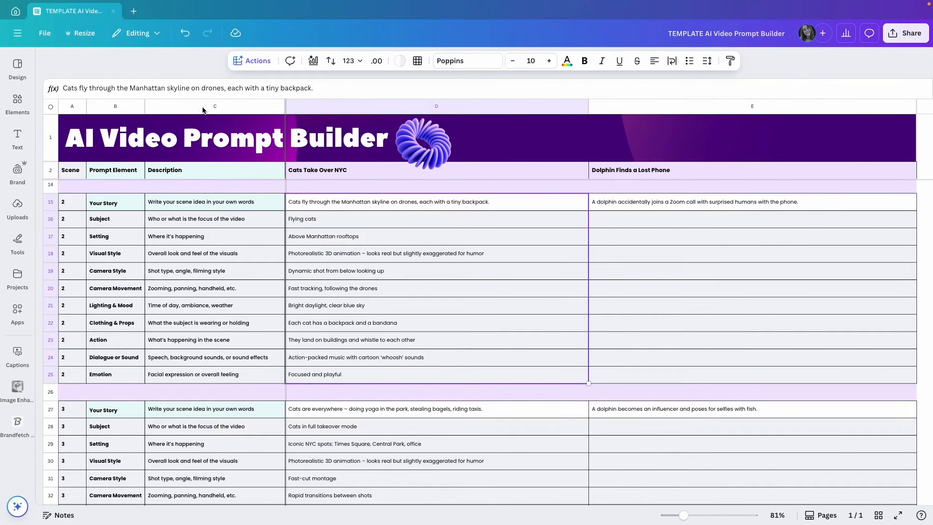
left_click(16, 11)
left_click(289, 136)
type("\"Cats fly through the Manhattan skyline on drones, each with a tiny backpack.\" Flying cats Above Manhattan rooftops Photorealistic 3D animation – looks real but slightly exaggerated for humor Dynamic shot from below looking up \"Fast tracking, following the drones\" \"Bright daylight, clear blue sky\" Each cat has a backpack and a bandana They land on buildings and whistle to each other Action-packed music with cartoon ‘whoosh’ sounds Focused and playful")
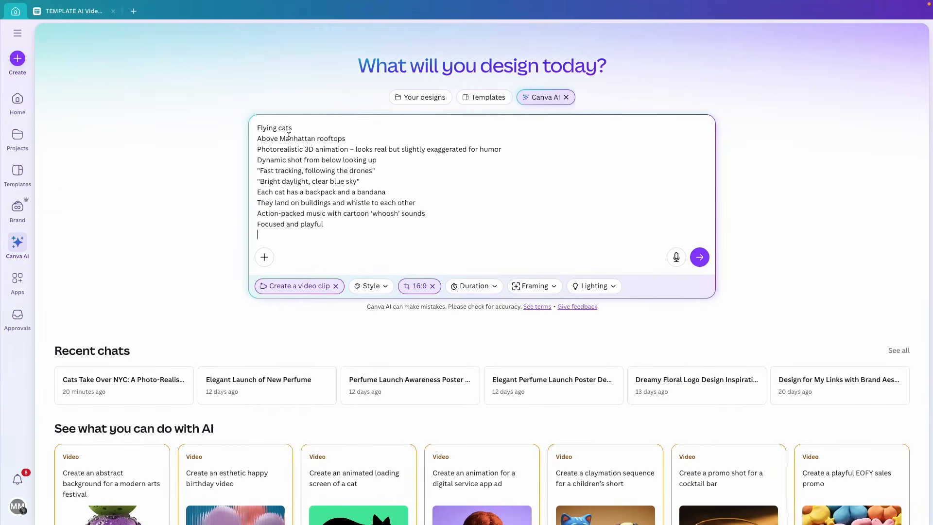
key("ctrl+Home")
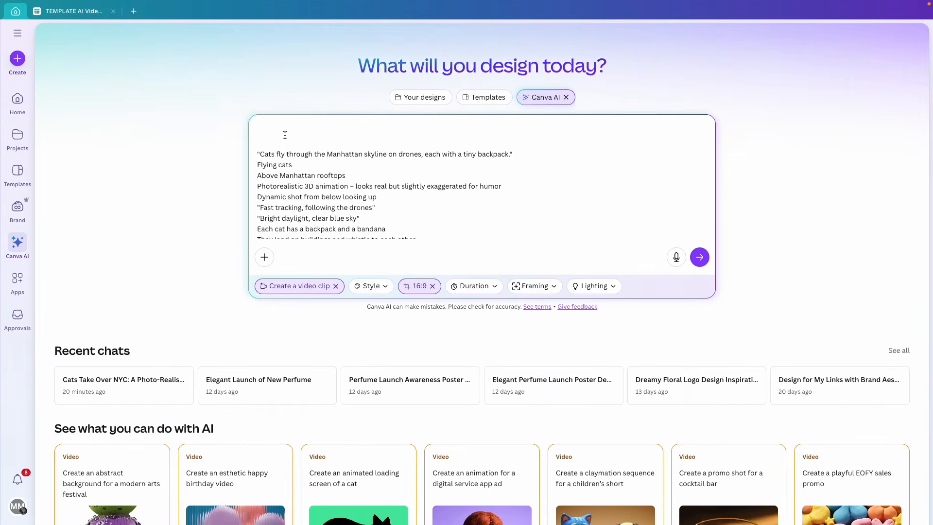
Copy the 'Cats Take Over NYC' title from D2 and paste it as the prompt's first line
left_click(54, 14)
left_click(323, 170)
key("ctrl+c")
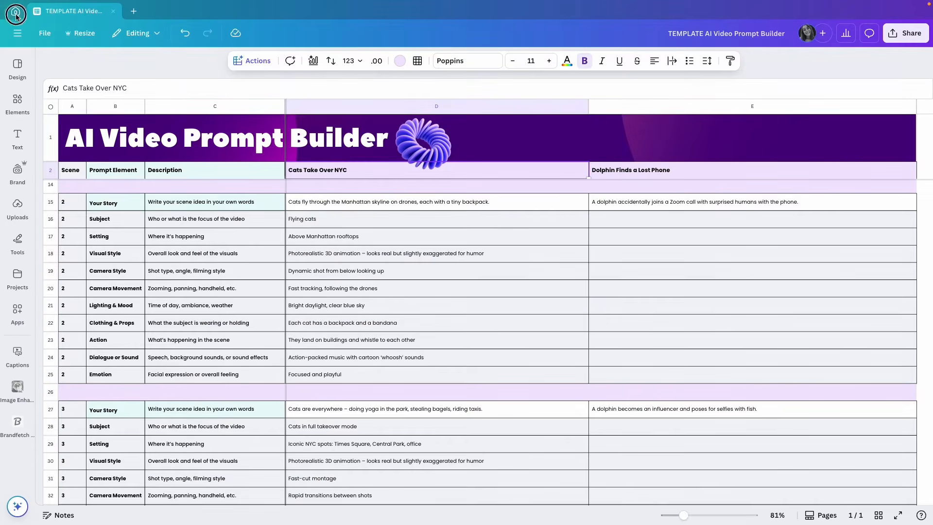
left_click(16, 10)
left_click(279, 136)
key("ctrl+v")
key("BackSpace")
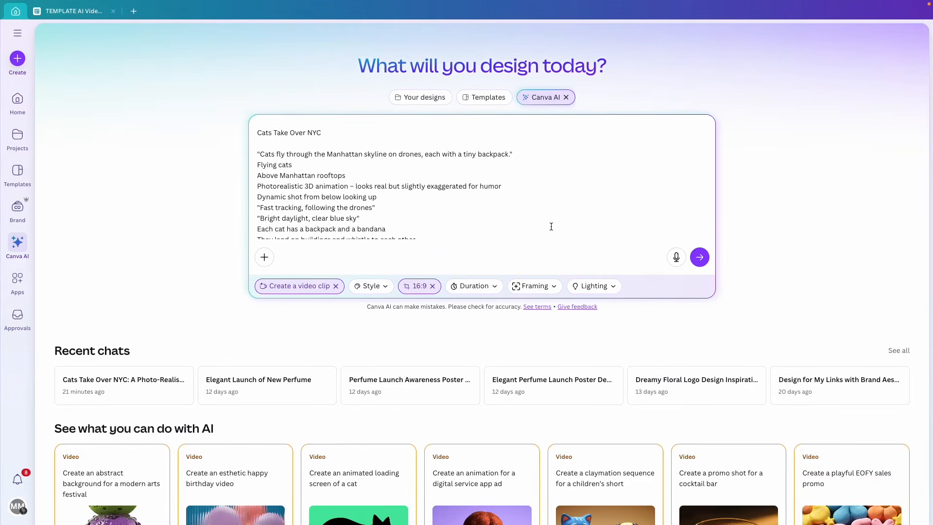
Submit the scene 2 prompt and play the resulting drone-flying cats clip in a large preview
left_click(699, 258)
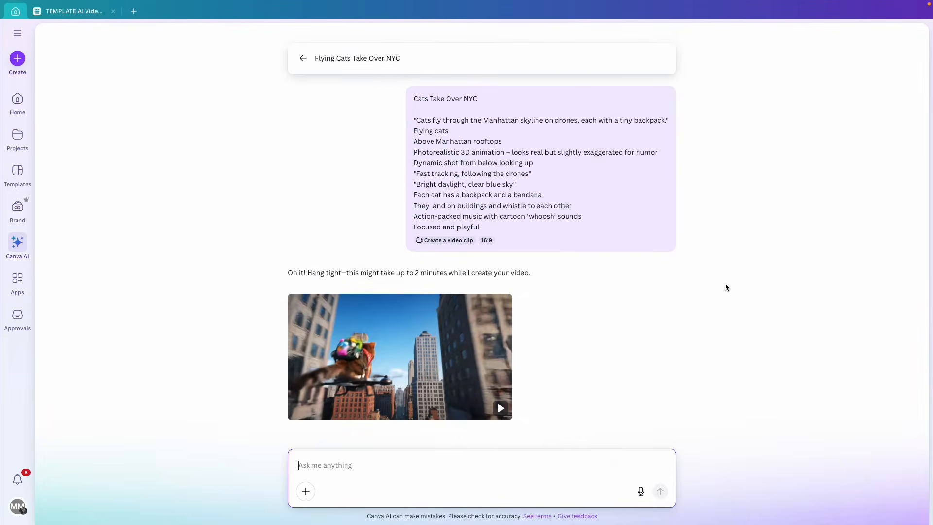
left_click(389, 341)
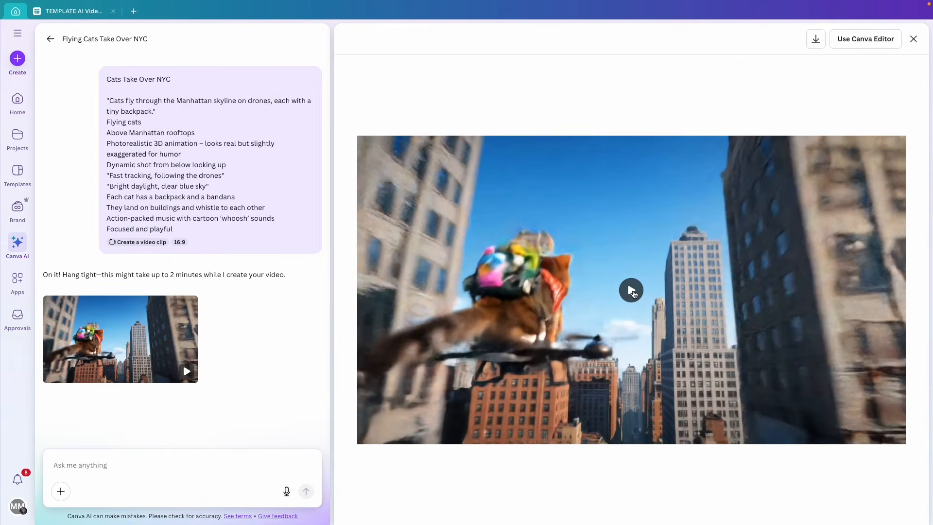
left_click(632, 291)
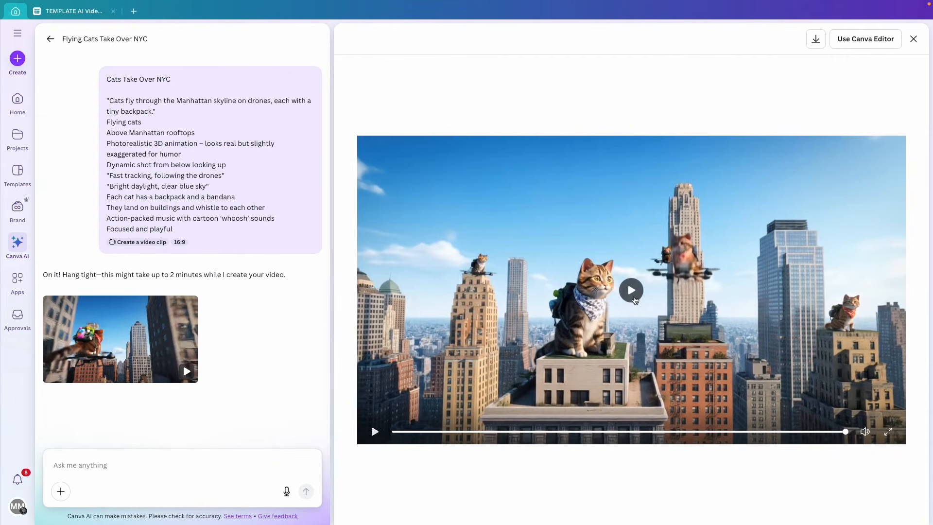
left_click(634, 298)
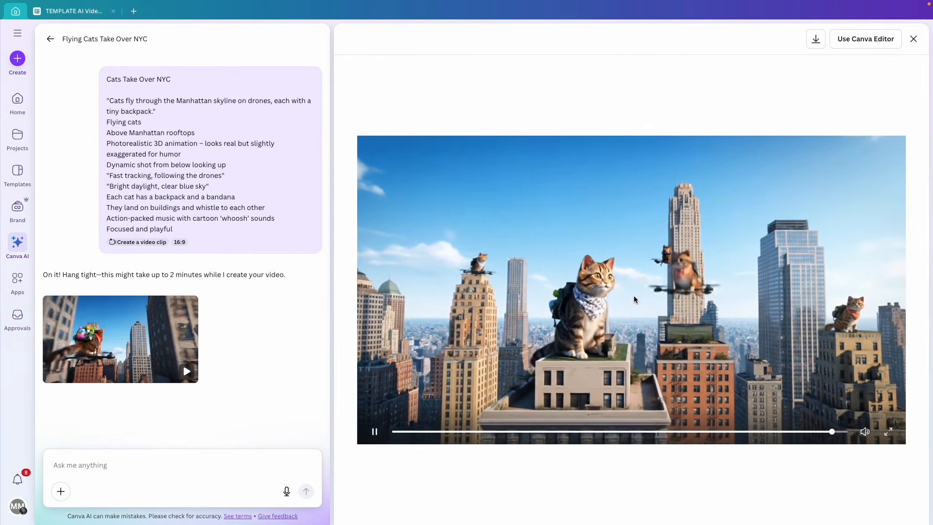
Paste the scene 3 lines from D27:D37 into a new Canva AI prompt
left_click(63, 14)
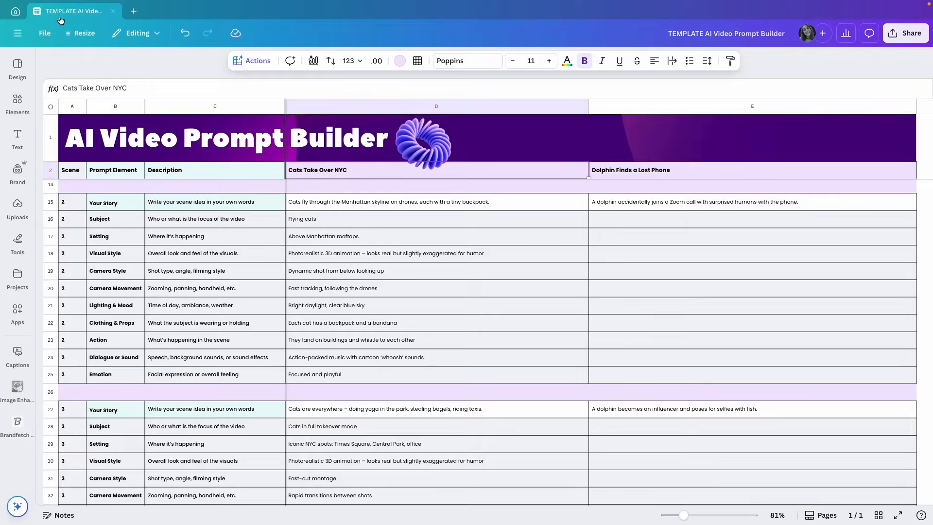
scroll(461, 329, "down", 5)
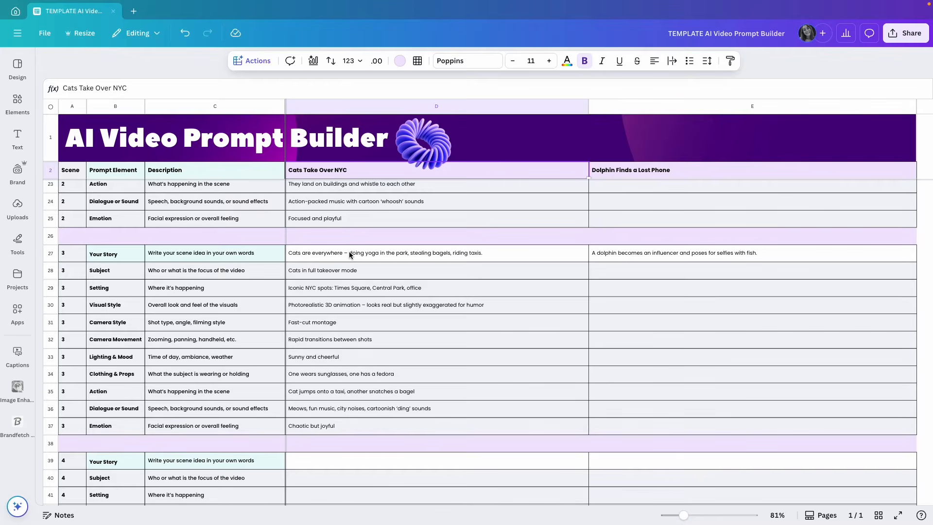
left_click_drag(349, 252, 355, 421)
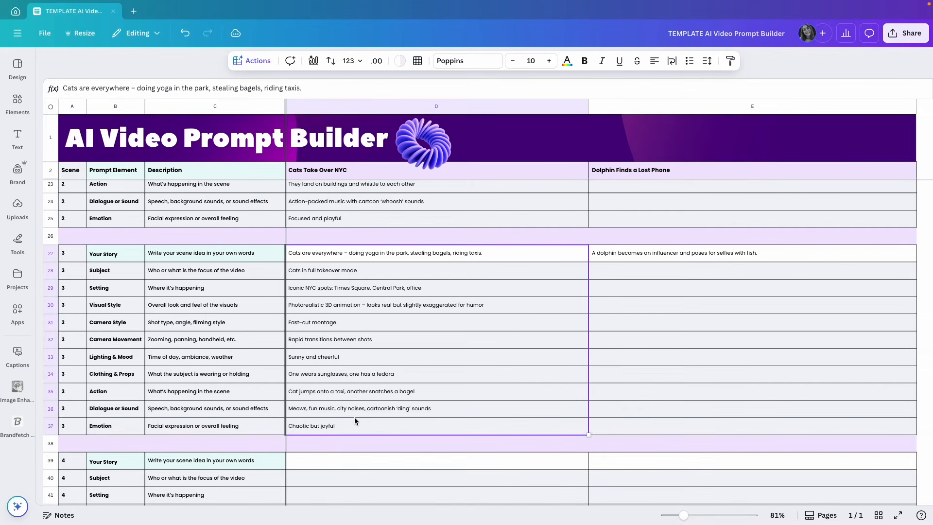
left_click(12, 11)
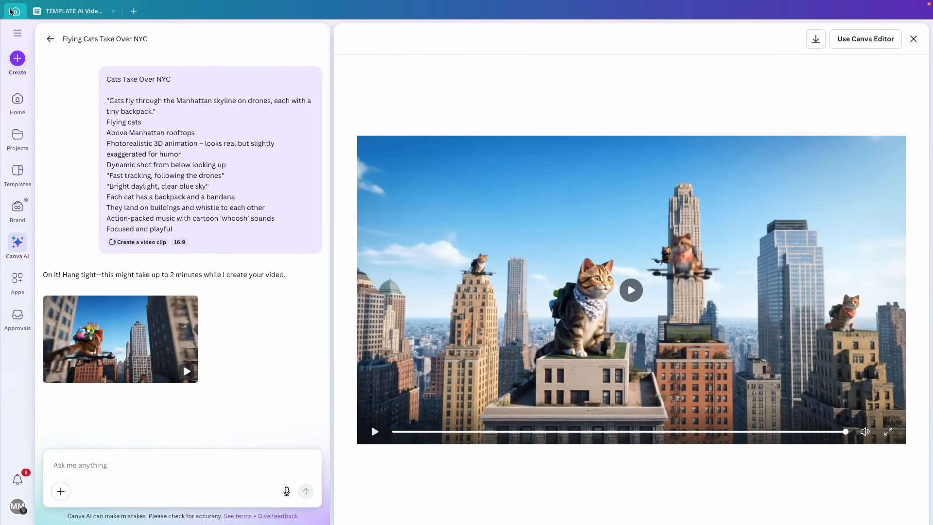
left_click(50, 39)
left_click(288, 130)
type("Cats in full takeover mode \"Iconic NYC spots: Times Square, Central Park, office\" Photorealistic 3D animation – looks real but slightly exaggerated for humor Fast-cut montage Rapid transitions between shots Sunny and cheerful \"One wears sunglasses, one has a fedora\" \"Cat jumps onto a taxi, another snatches a bagel\" \"Meows, fun music, city noises, cartoonish ‘ding’ sounds\" Chaotic but joyful")
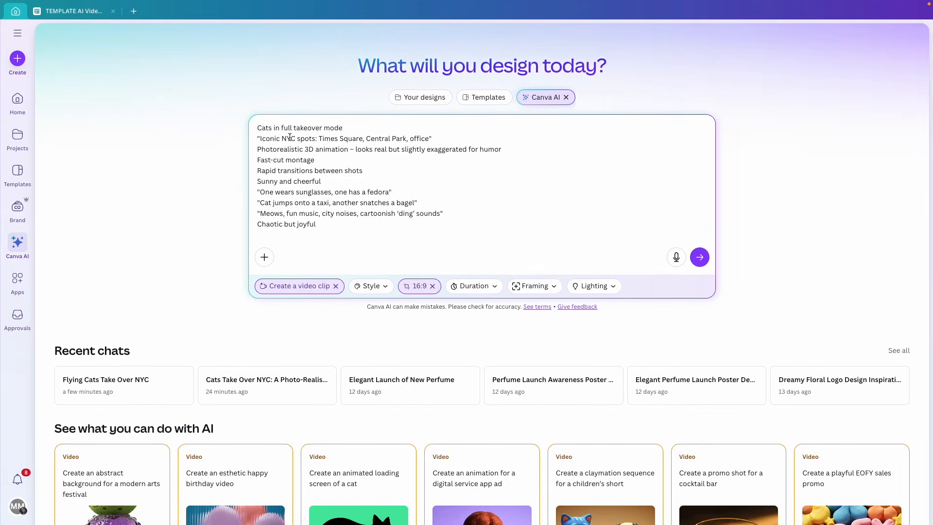
key("ctrl+Home")
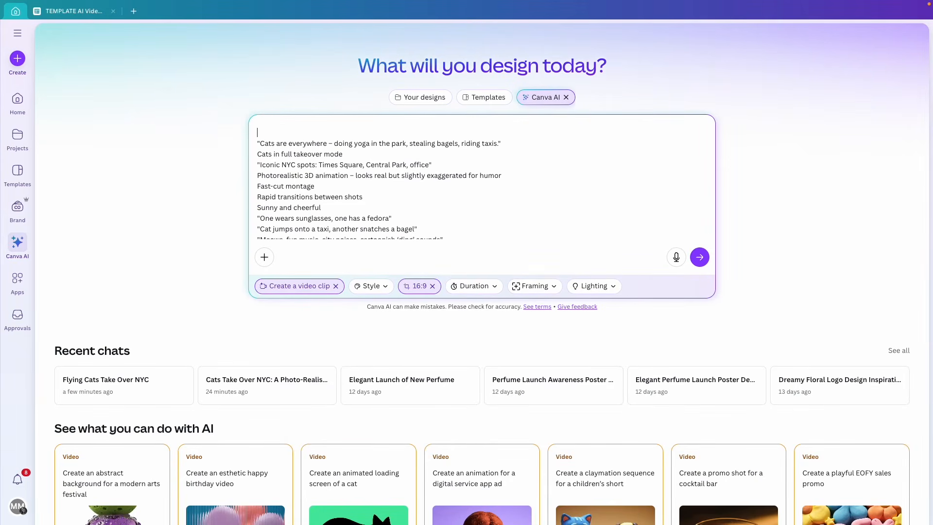
Paste the 'Cats Take Over NYC' title at the top of the scene 3 prompt
left_click(72, 11)
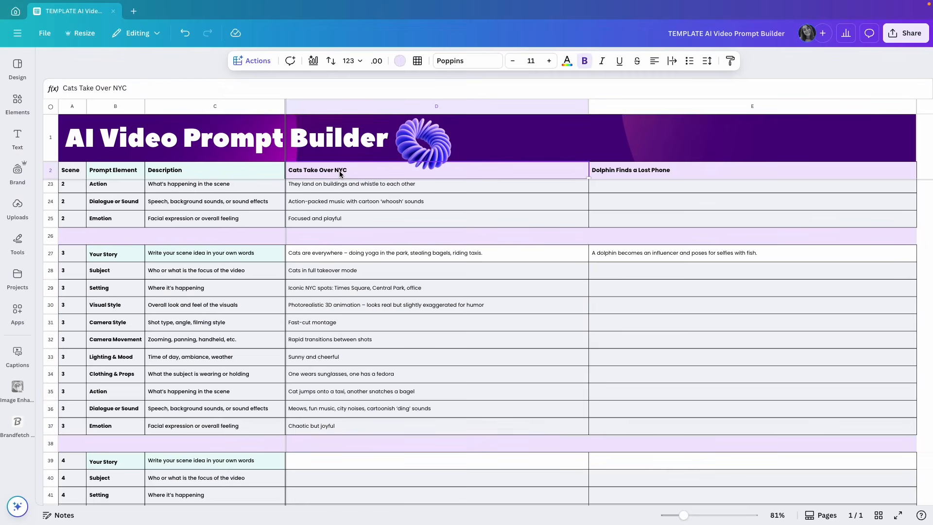
left_click(17, 12)
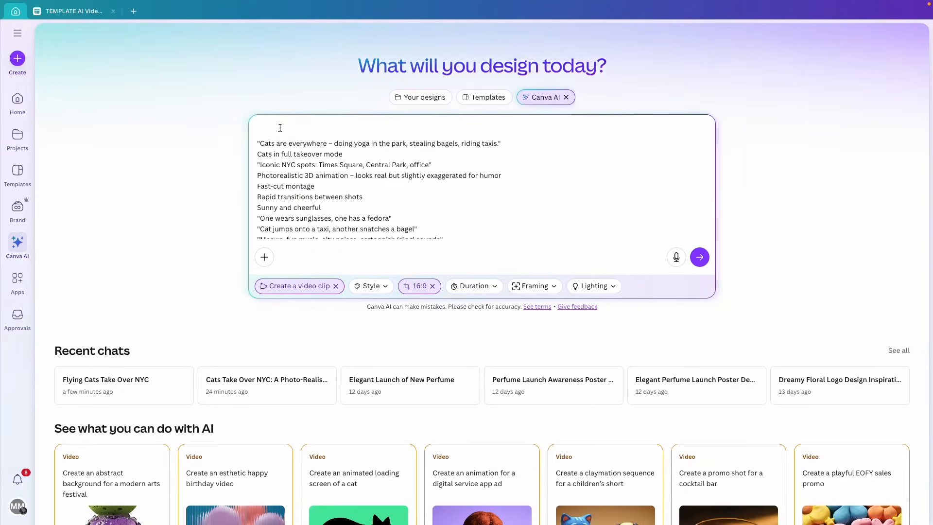
type("Cats Take Over NYC")
Delete 'office' from the NYC spots line of the scene 3 prompt
scroll(337, 205, "down", 1)
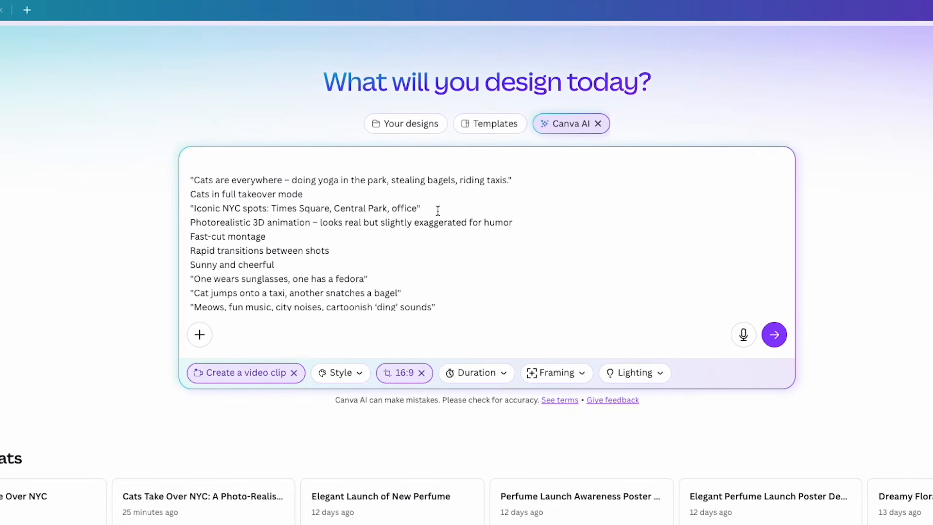
left_click_drag(421, 208, 393, 209)
key("BackSpace")
left_click_drag(190, 222, 307, 222)
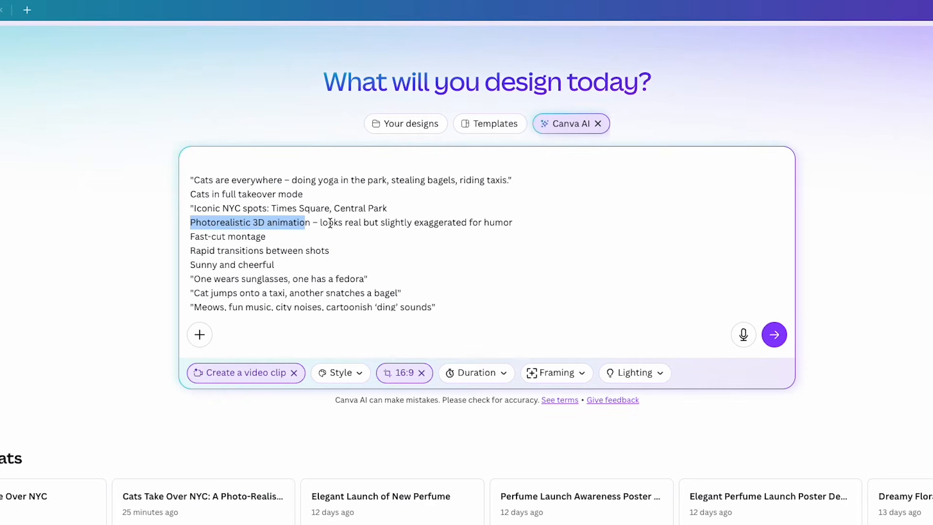
left_click(292, 238)
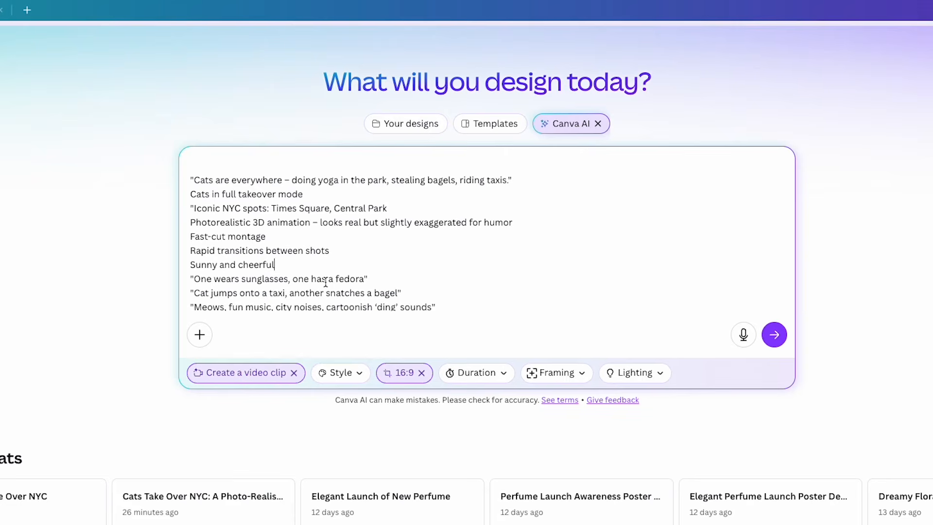
Remove 'fun music,' so the sound line reads Meows, city noises, cartoonish 'ding' sounds
left_click_drag(365, 278, 334, 277)
left_click(372, 278)
left_click(408, 296)
left_click(273, 307)
key("BackSpace")
key("BackSpace")
key("BackSpace")
key("BackSpace")
key("BackSpace")
key("BackSpace")
key("BackSpace")
key("BackSpace")
key("BackSpace")
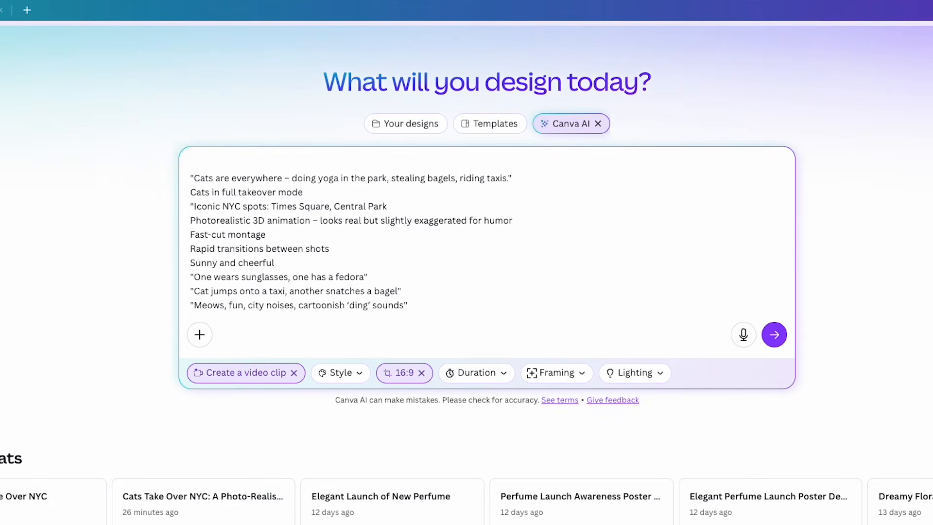
key("BackSpace")
key("BackSpace")
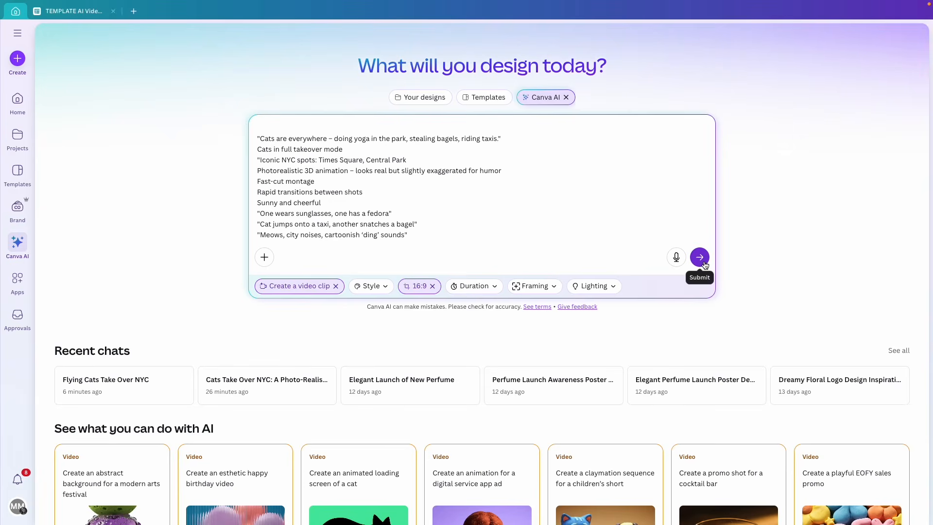
Submit the scene 3 prompt, then reopen the Flying Cats Take Over NYC chat
left_click(700, 257)
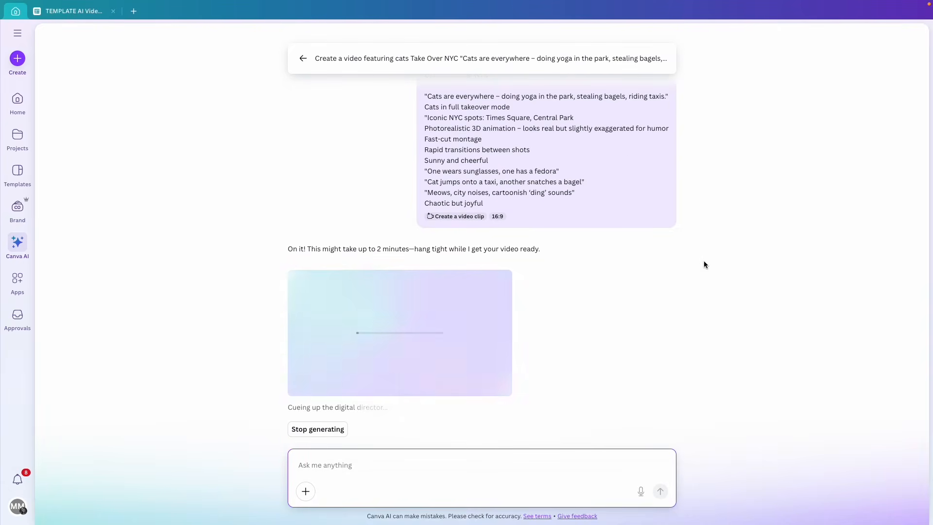
left_click(17, 35)
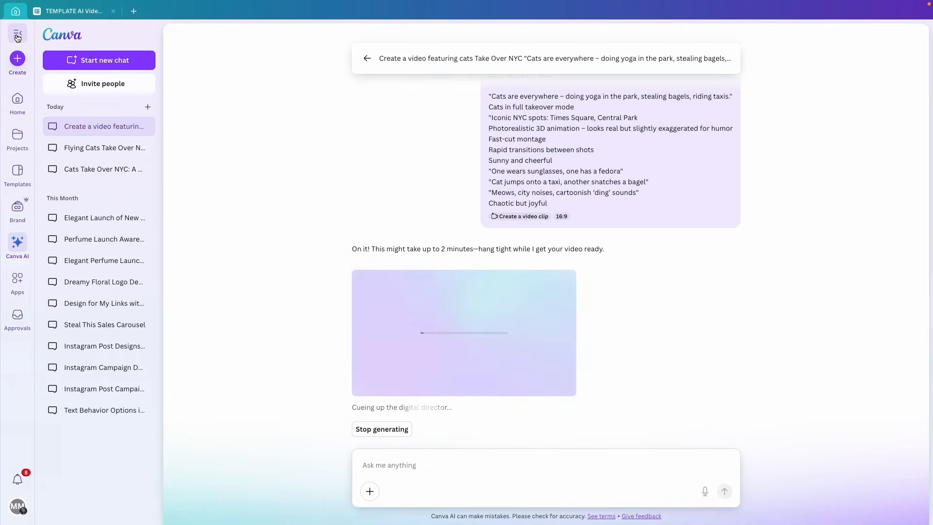
left_click(94, 155)
mouse_move(459, 349)
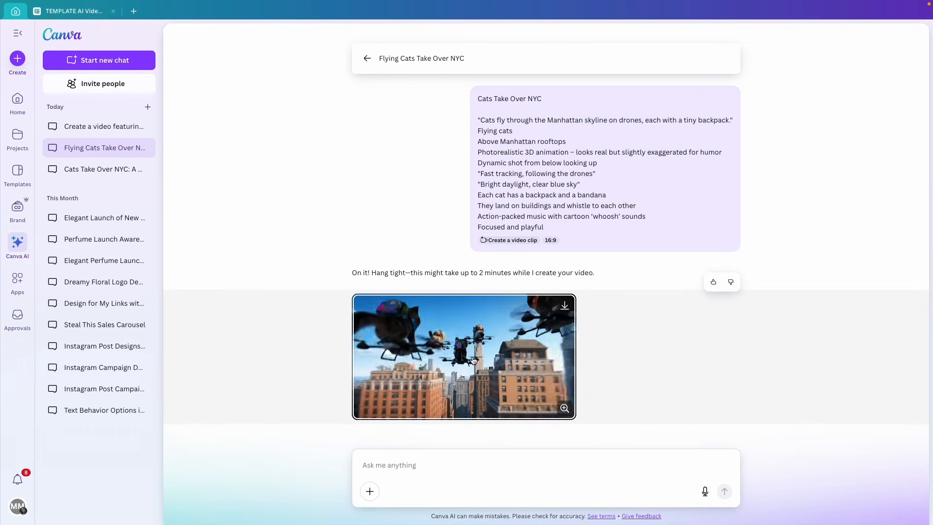
Download the drone-cats clip as Scene 2.mp4, then switch to the Cats Take Over NYC chat
left_click(564, 305)
left_click(494, 236)
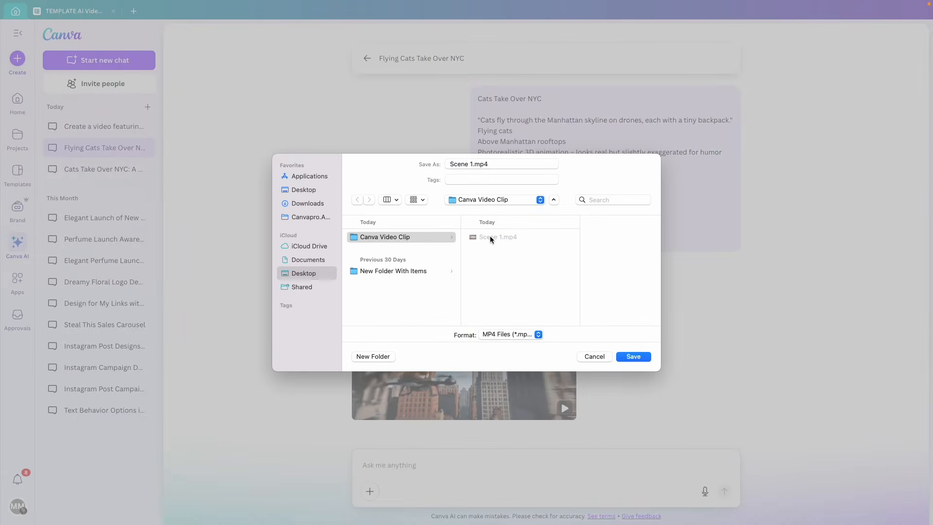
left_click(484, 168)
key("shift+Left")
type("2")
left_click(631, 356)
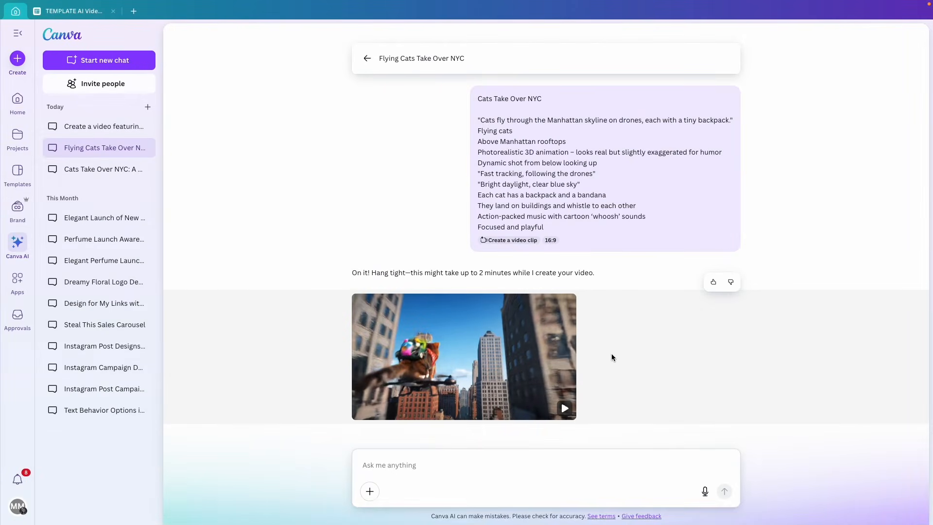
left_click(102, 128)
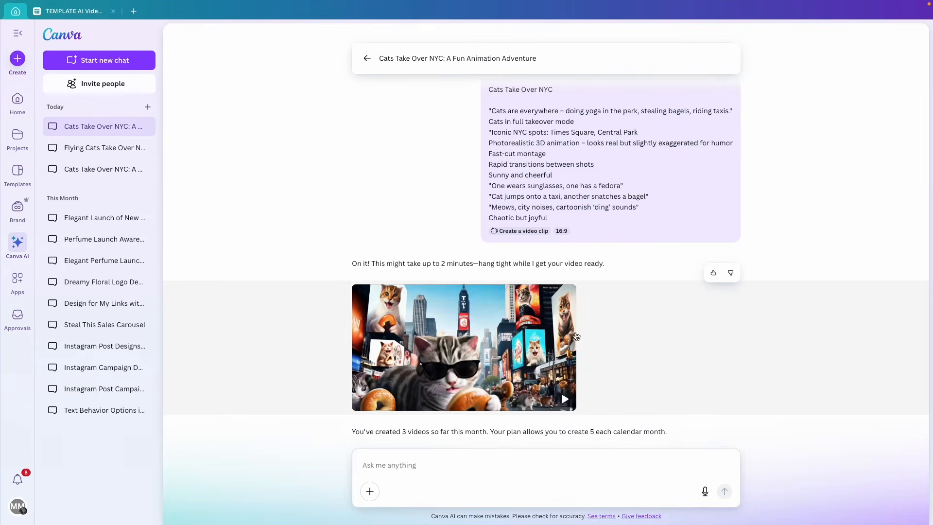
Open the Times Square cats video in the large preview and play it twice
left_click(470, 355)
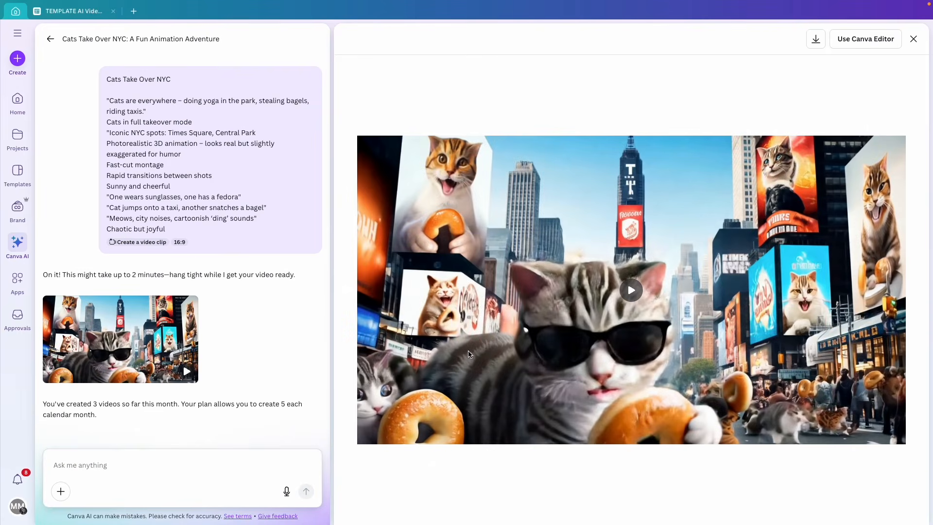
left_click(658, 301)
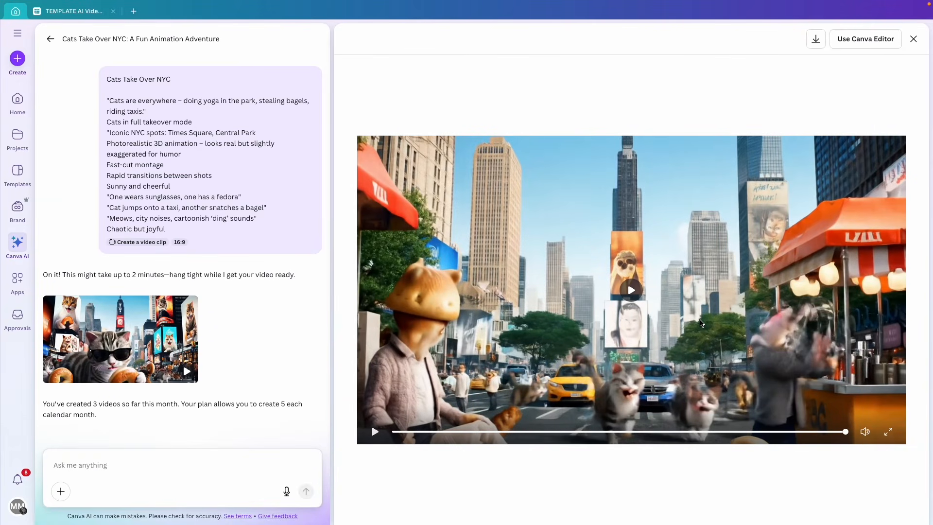
left_click(632, 291)
Download the Times Square cats clip as Scene 3.mp4, then return to the Home page
left_click(815, 40)
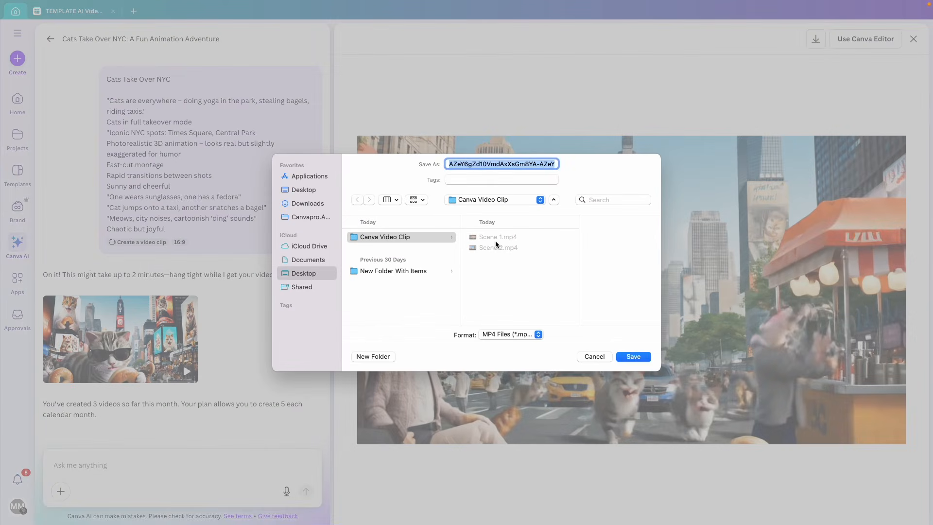
left_click(496, 247)
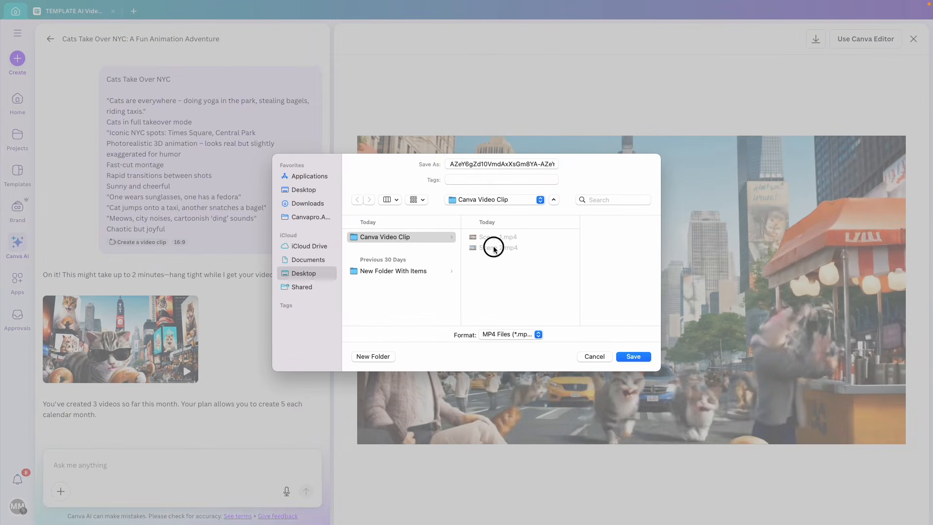
left_click(474, 166)
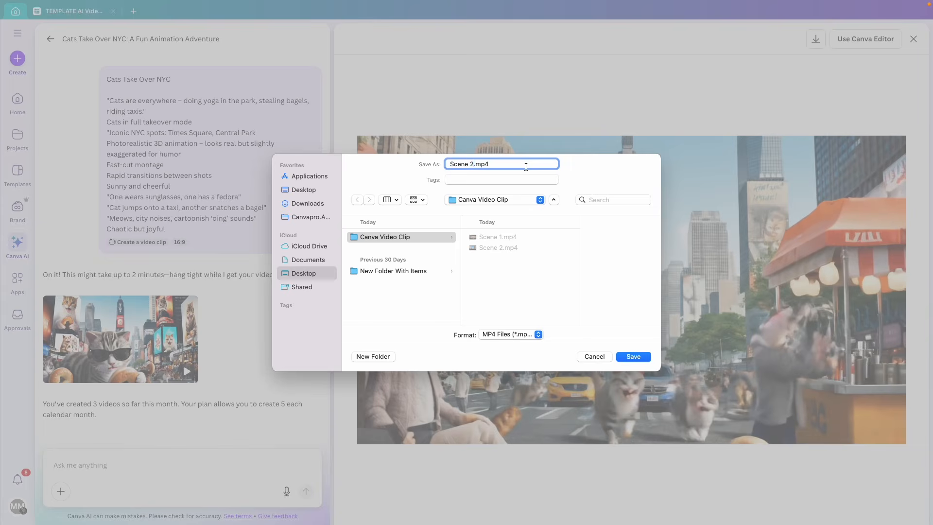
key("Return")
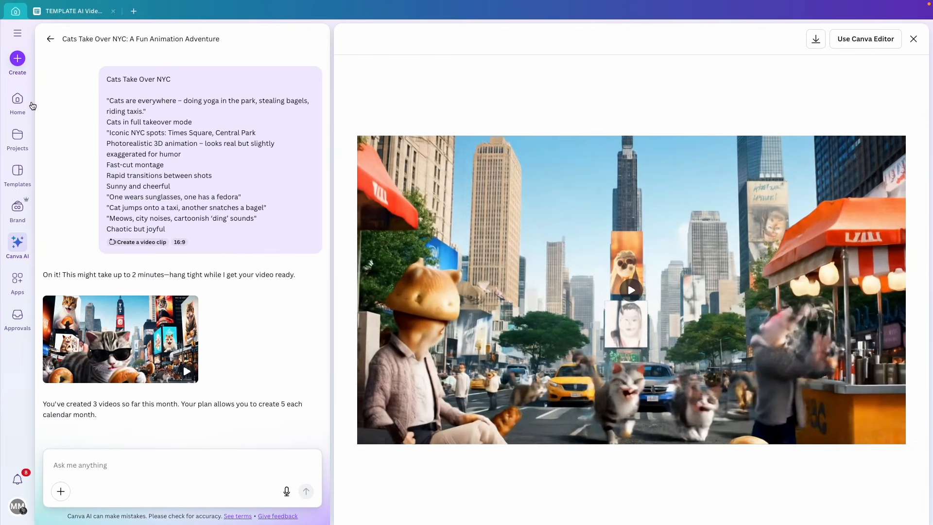
left_click(17, 100)
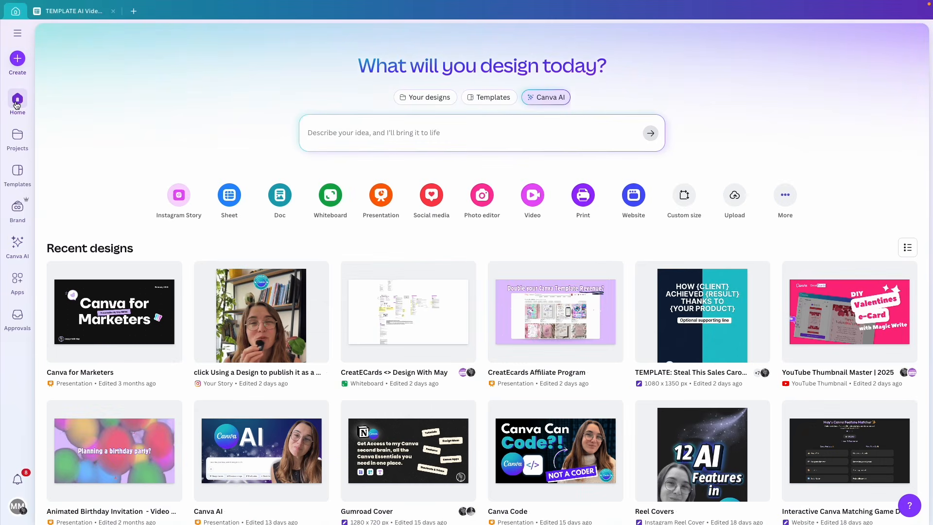
Create a blank 1920×1080 landscape video design and zoom the canvas out
left_click(532, 194)
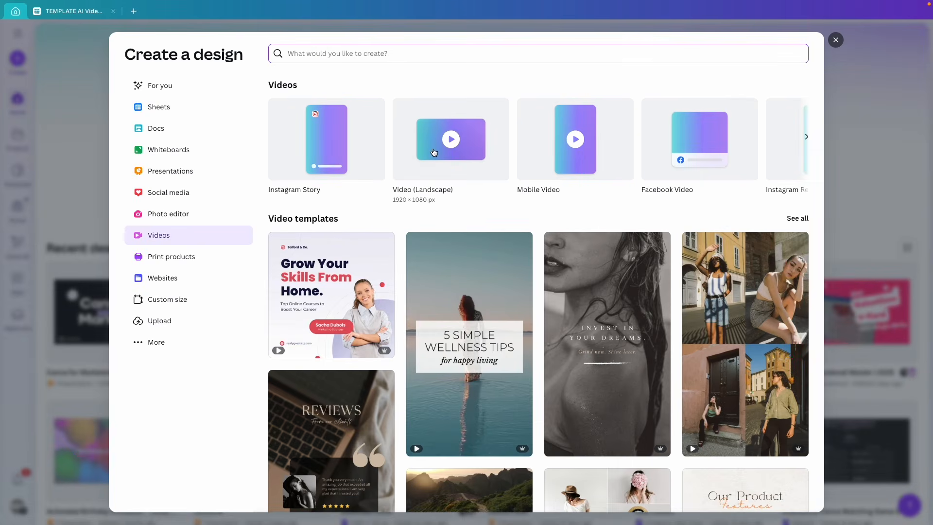
left_click(434, 152)
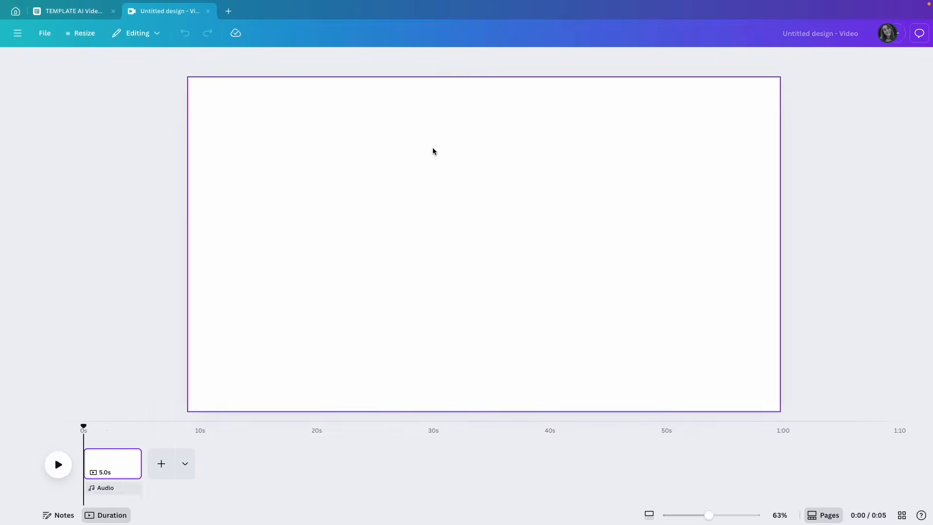
left_click_drag(689, 516, 681, 517)
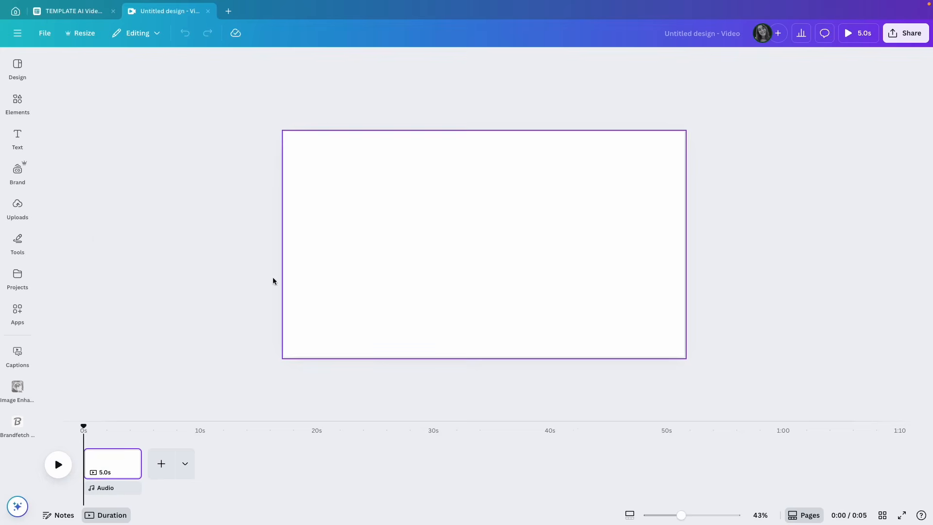
Choose the Scene 1, 2 and 3 MP4 files for upload
left_click(20, 210)
left_click(137, 94)
left_click_drag(546, 278, 364, 224)
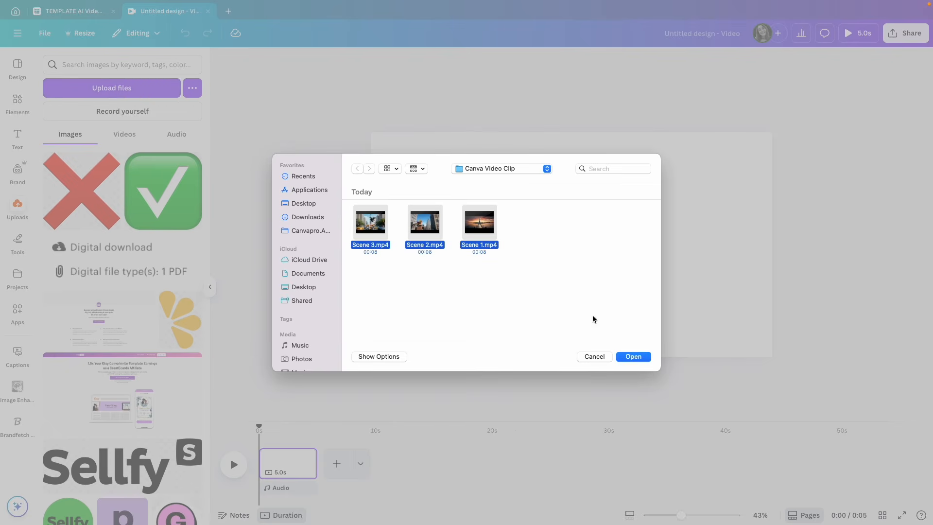
Upload the three clips, place them on the timeline in order, and rewind to 0:00
left_click(634, 356)
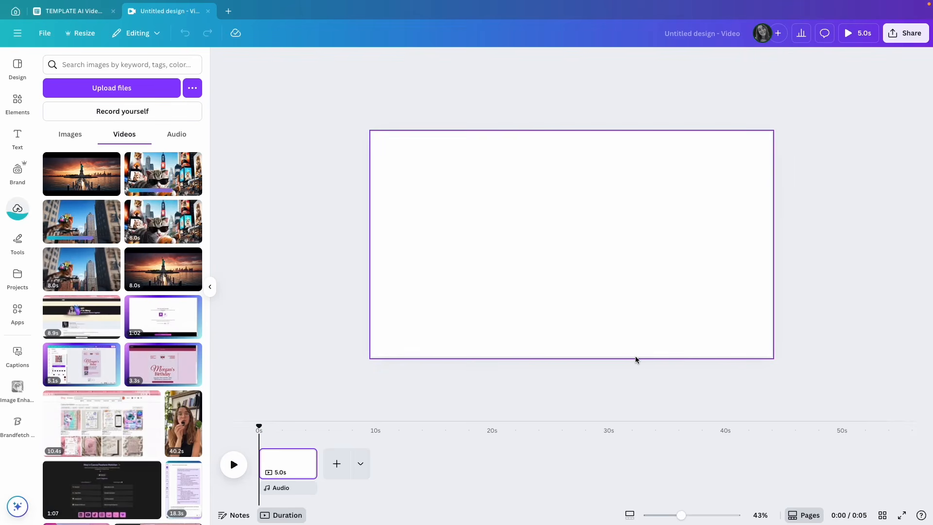
left_click_drag(81, 174, 276, 462)
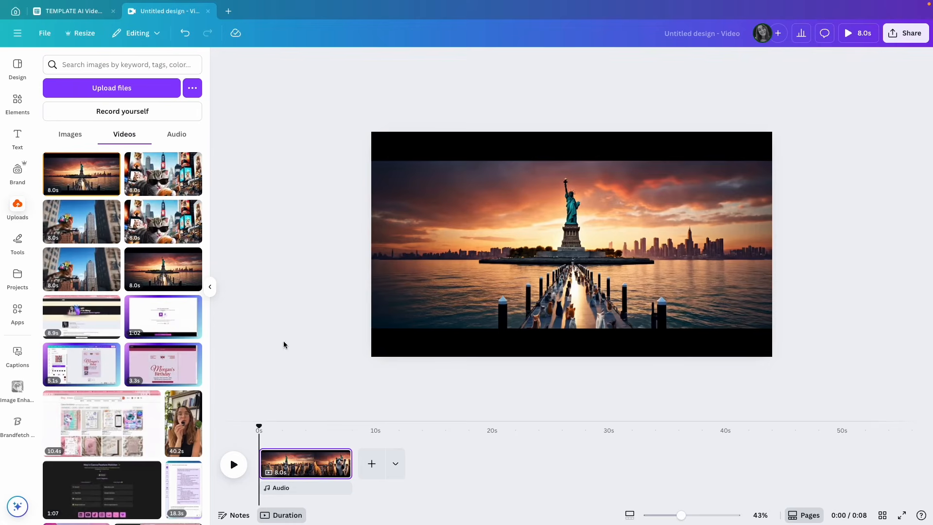
left_click_drag(81, 221, 381, 466)
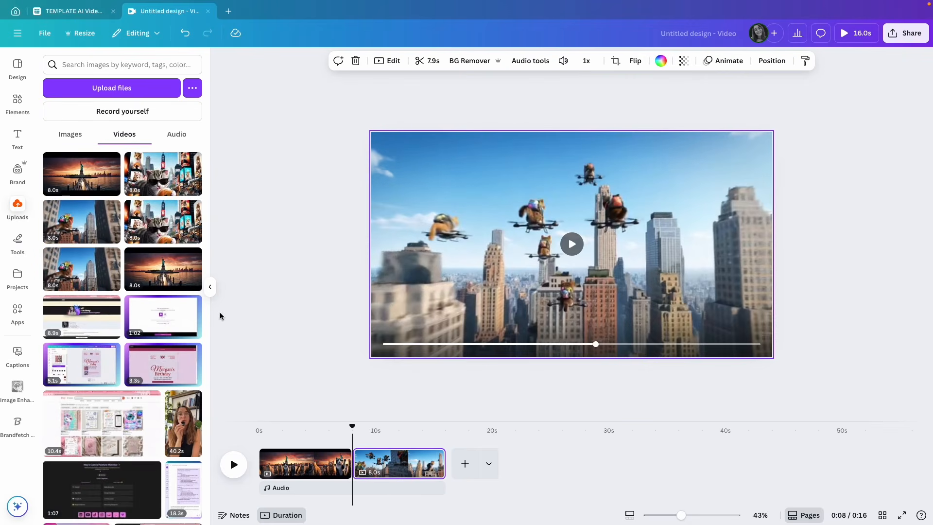
left_click_drag(189, 213, 464, 462)
left_click_drag(446, 428, 258, 431)
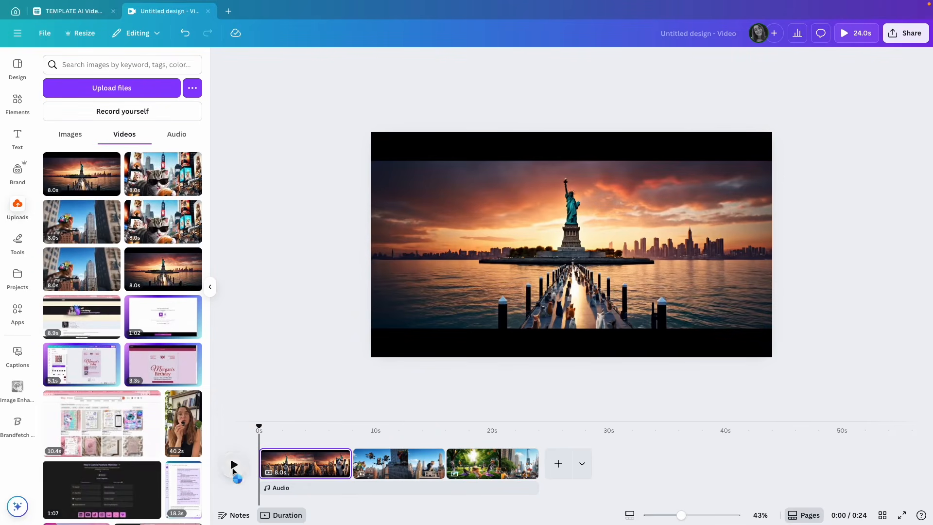
left_click(234, 471)
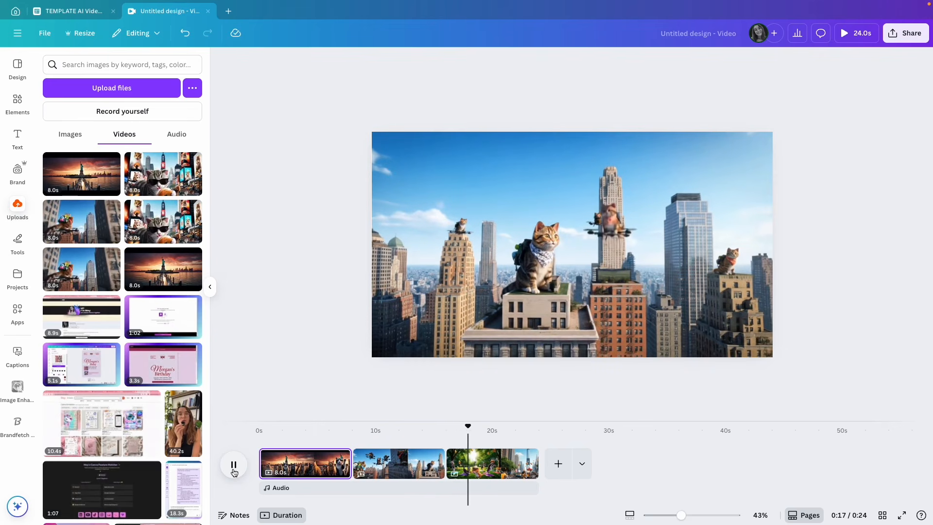
left_click(234, 465)
left_click_drag(471, 426, 442, 427)
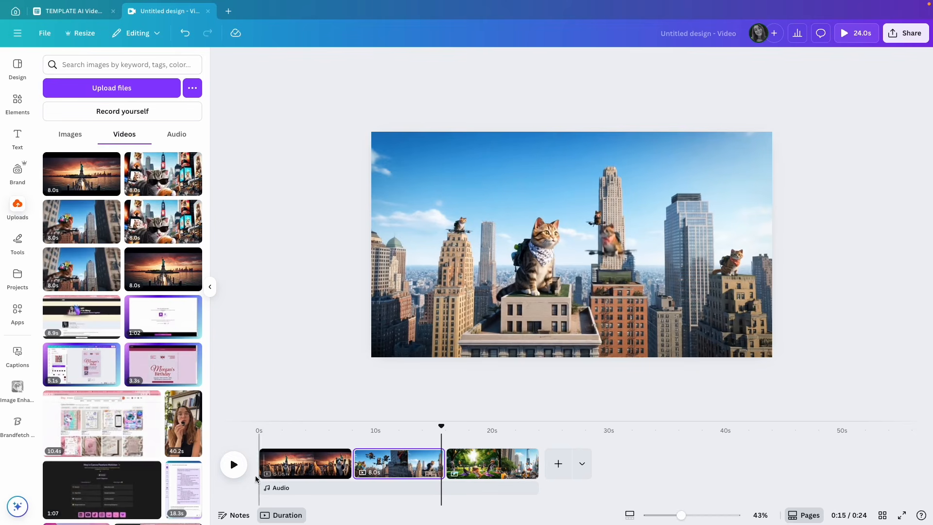
left_click(233, 465)
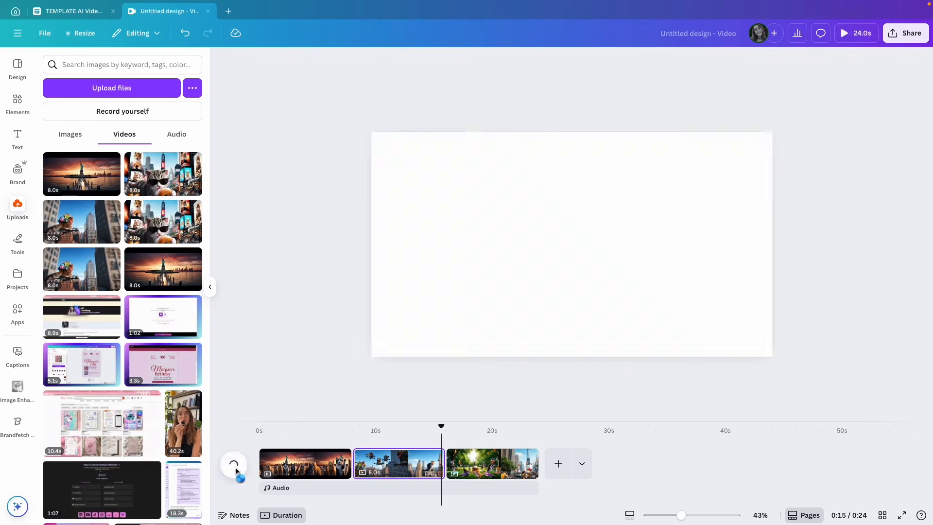
left_click(234, 465)
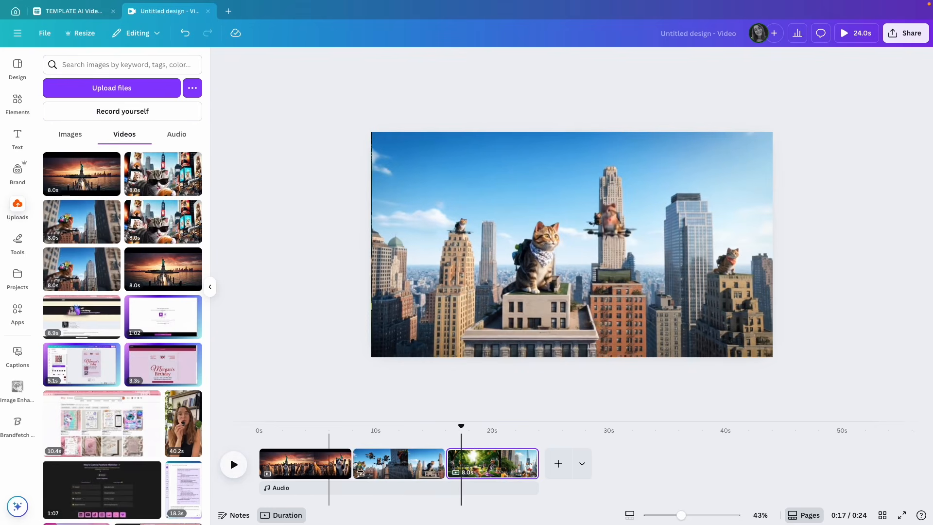
left_click_drag(458, 427, 403, 426)
left_click(234, 465)
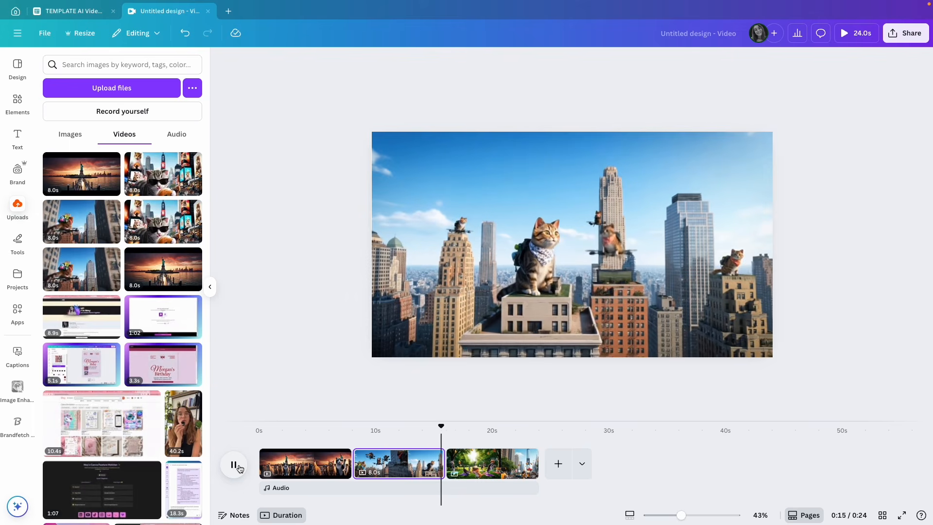
left_click(239, 467)
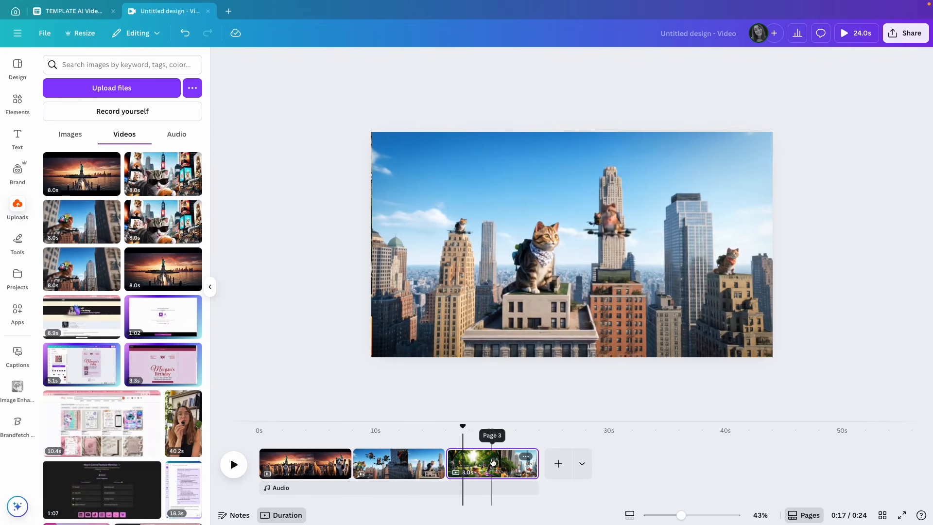
left_click_drag(462, 427, 324, 423)
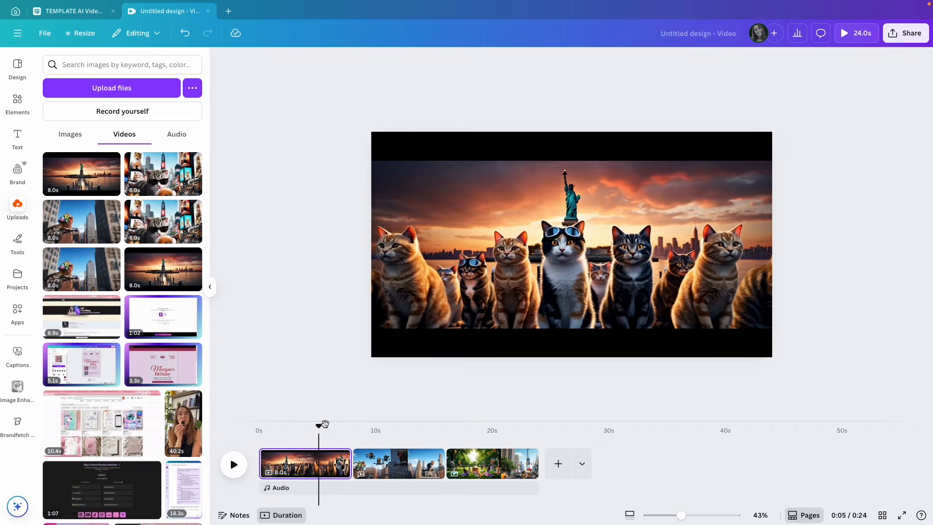